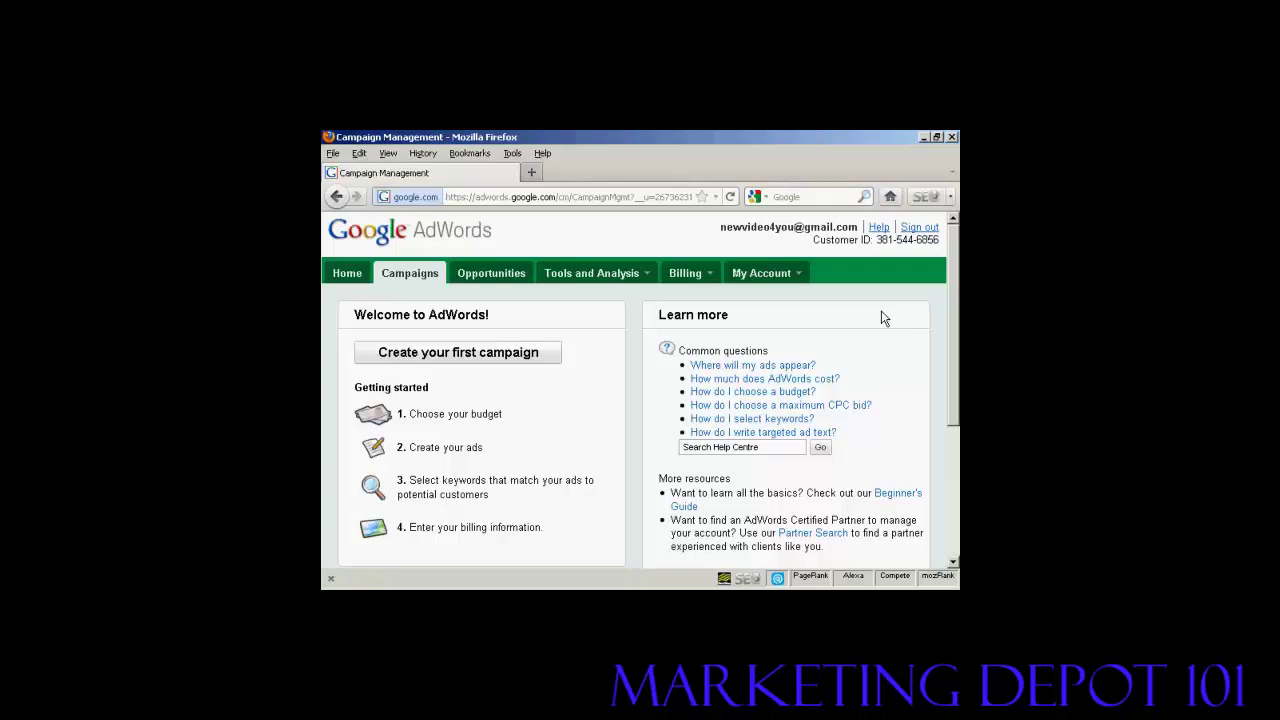
Choose Contextual Targeting Tool from the Tools and Analysis menu
left_click(647, 276)
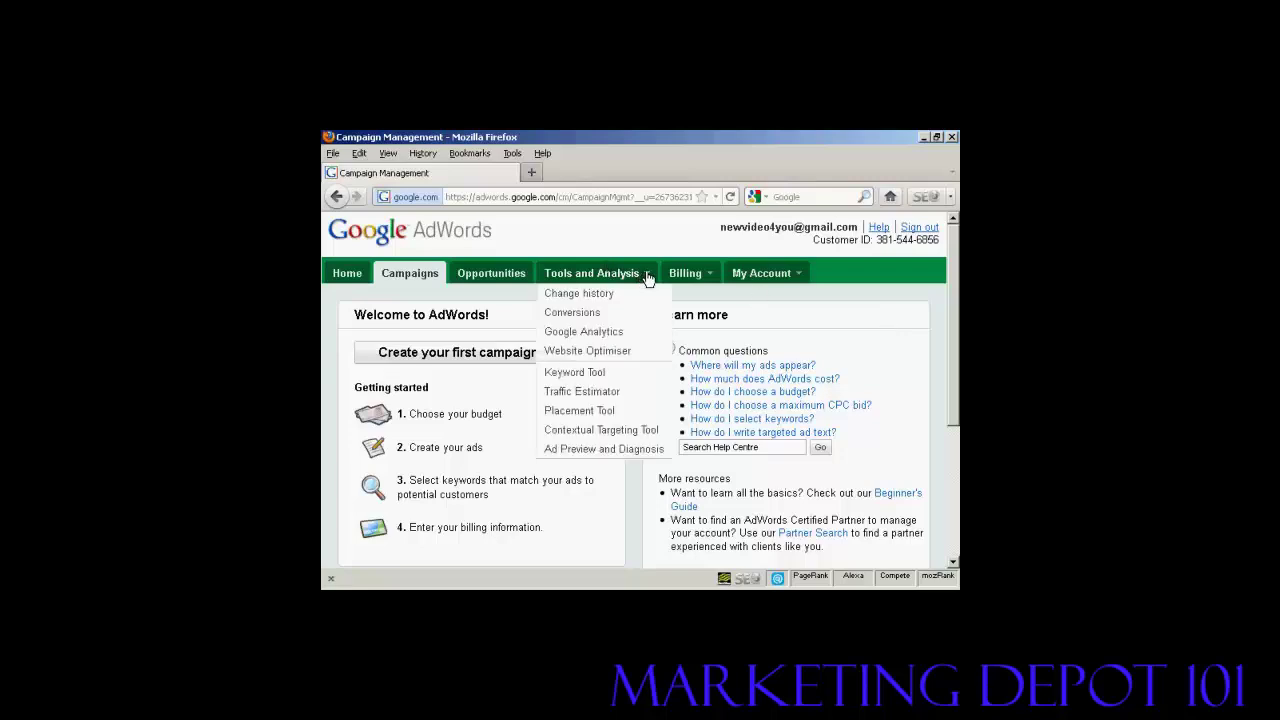
left_click(656, 438)
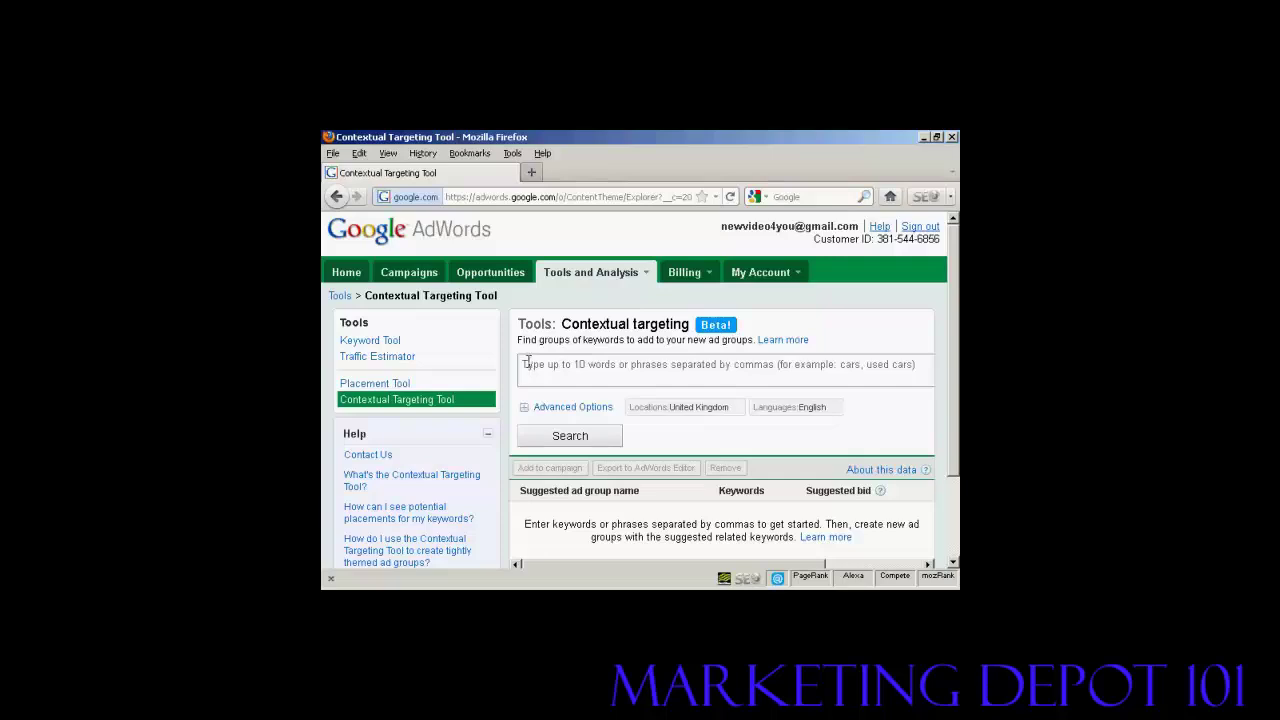
Enter the seed keywords 'Dog training, puppy training' in the keyword box
left_click(532, 363)
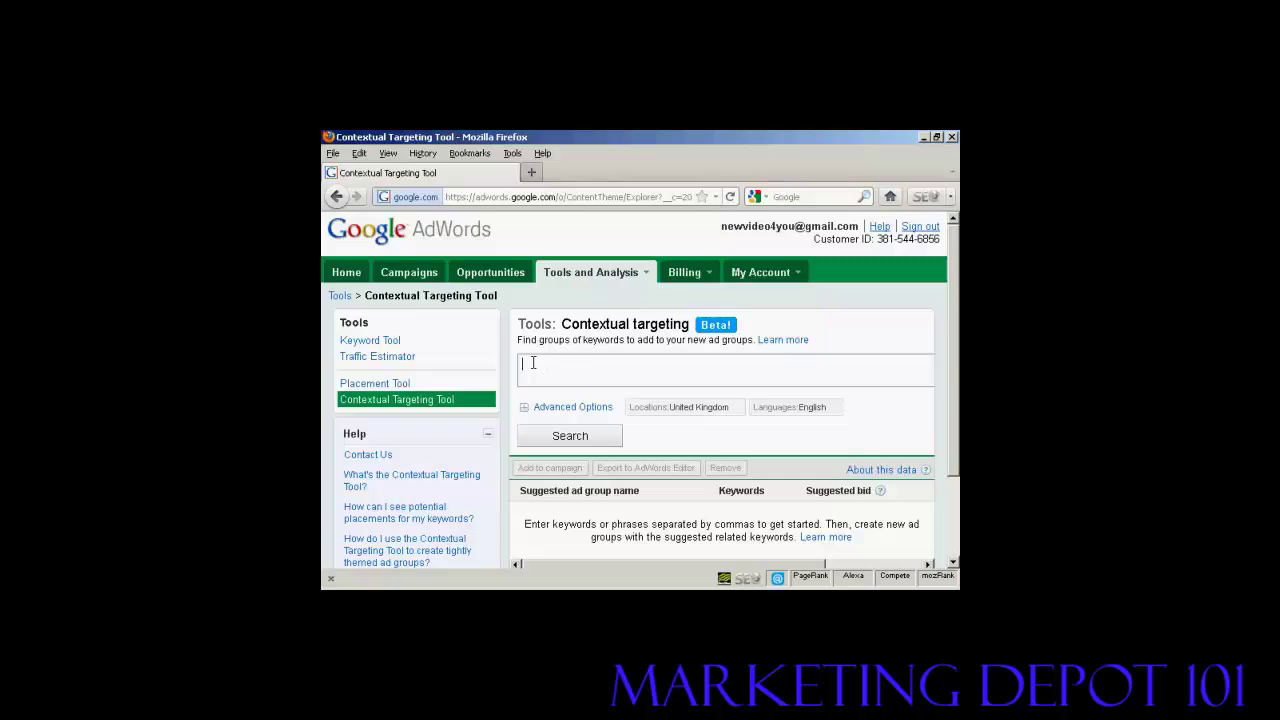
type("Do")
type("g t")
type("rainin")
type("g")
type(",")
type(" puppy")
type(" train")
type("ing")
Switch the target location from United Kingdom to United States and search for suggested ad groups
left_click(573, 408)
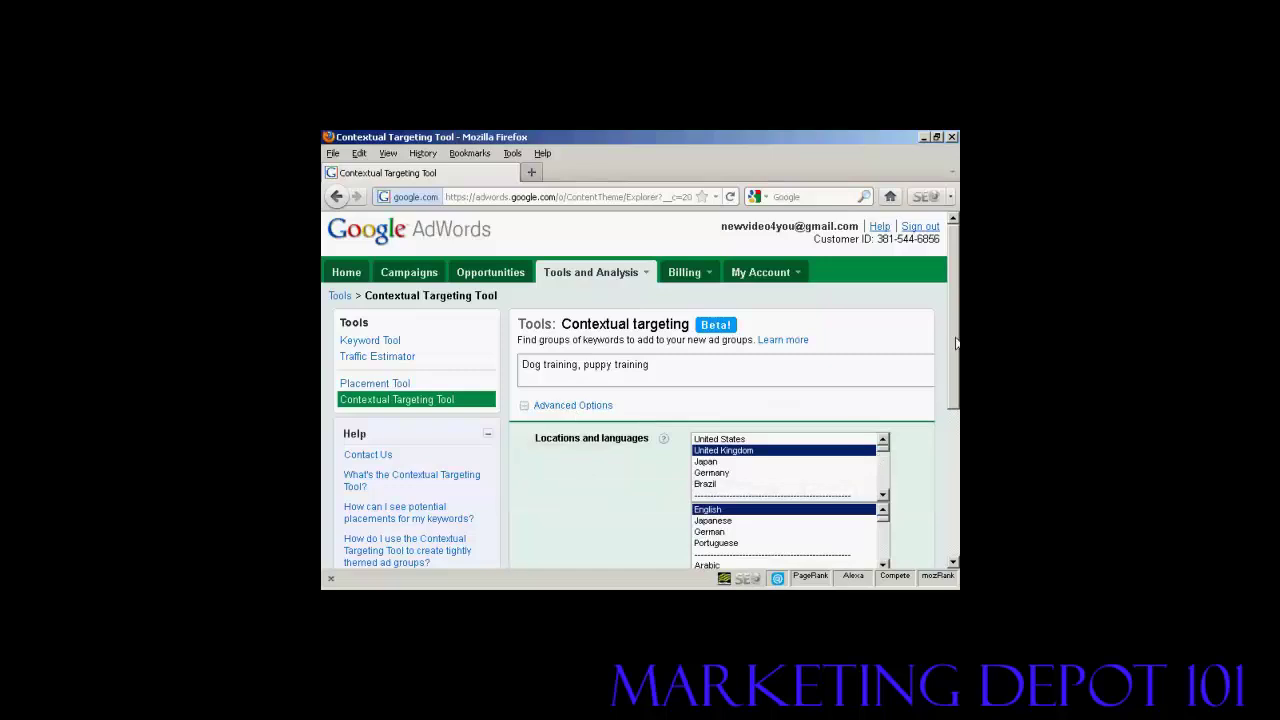
scroll(956, 330, "down", 2)
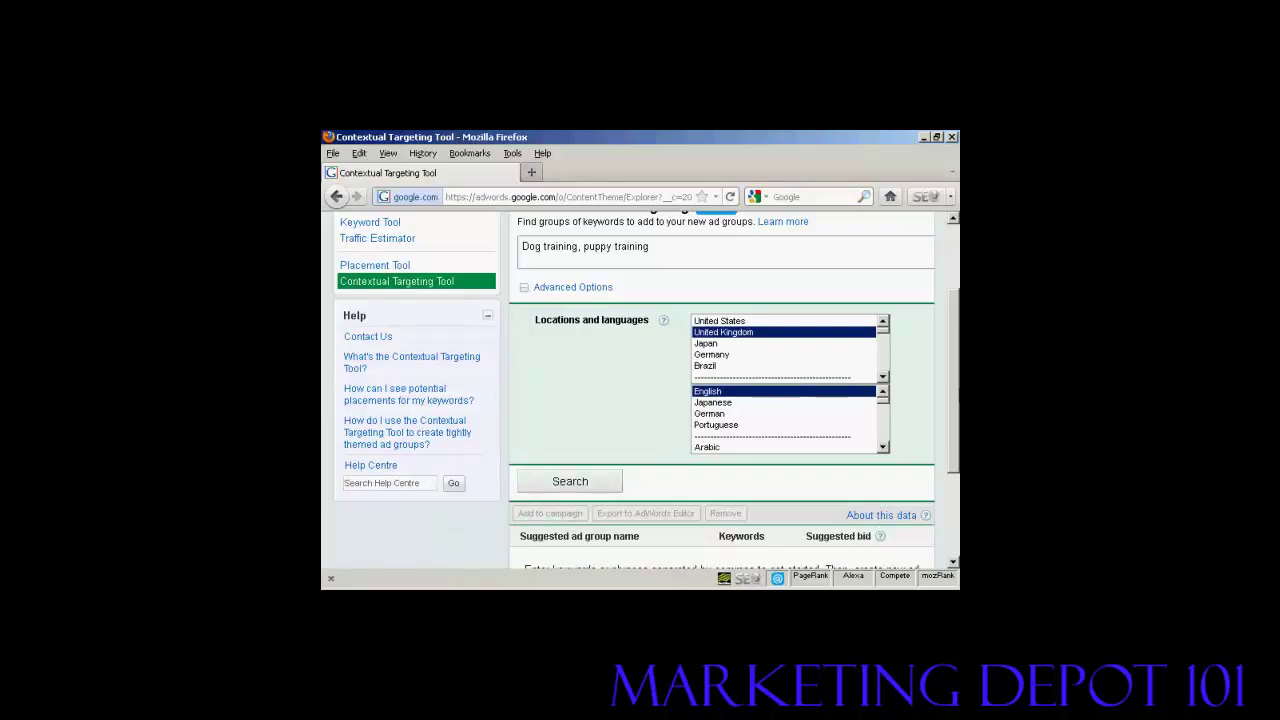
scroll(720, 400, "down", 1)
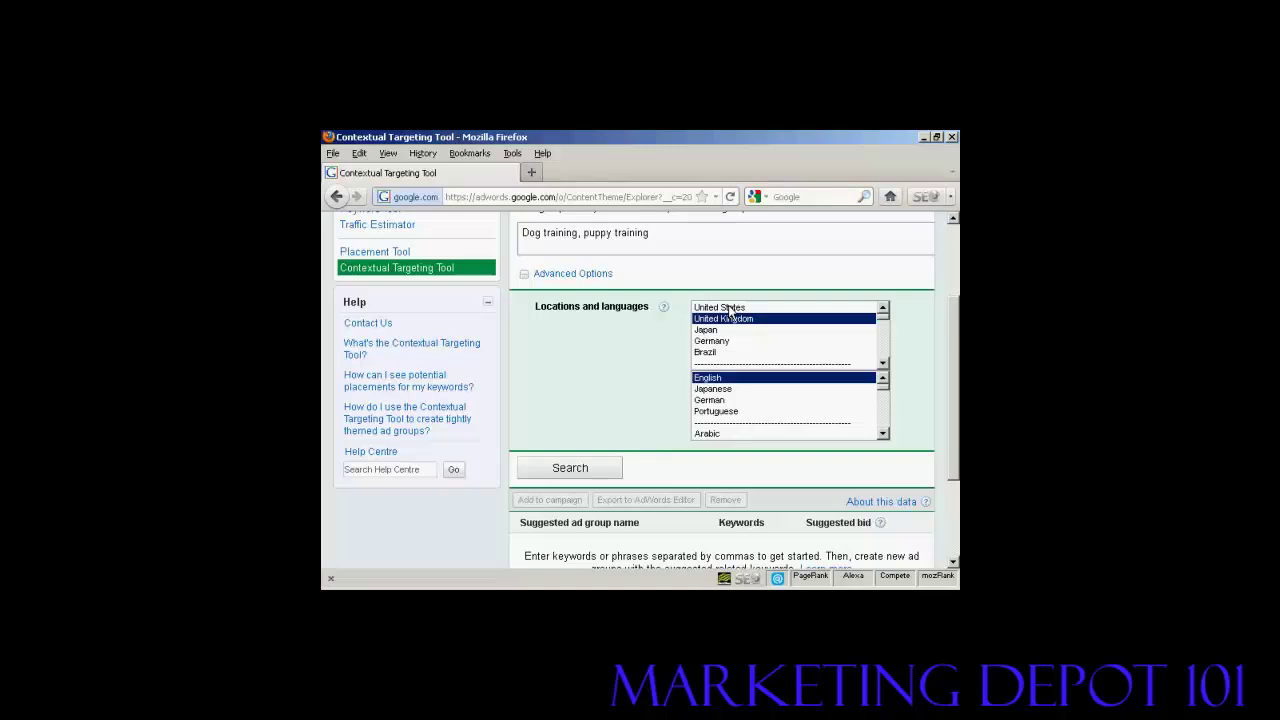
left_click(727, 308)
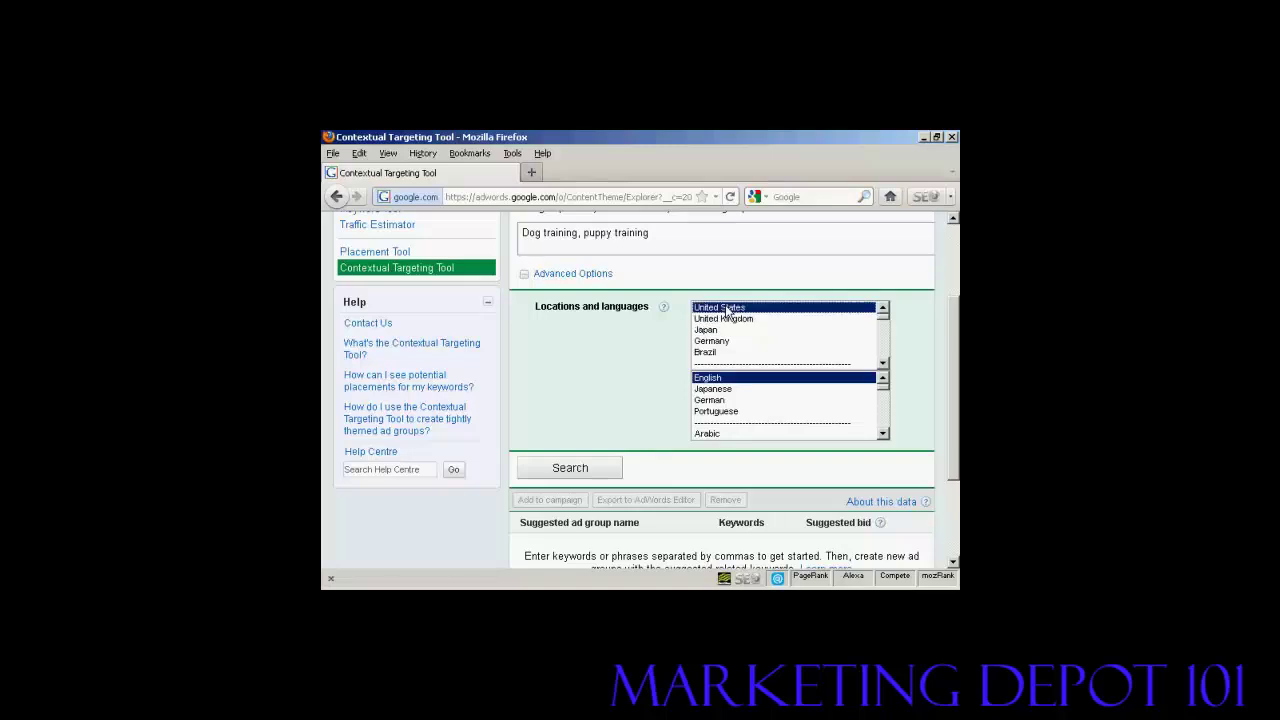
left_click(580, 474)
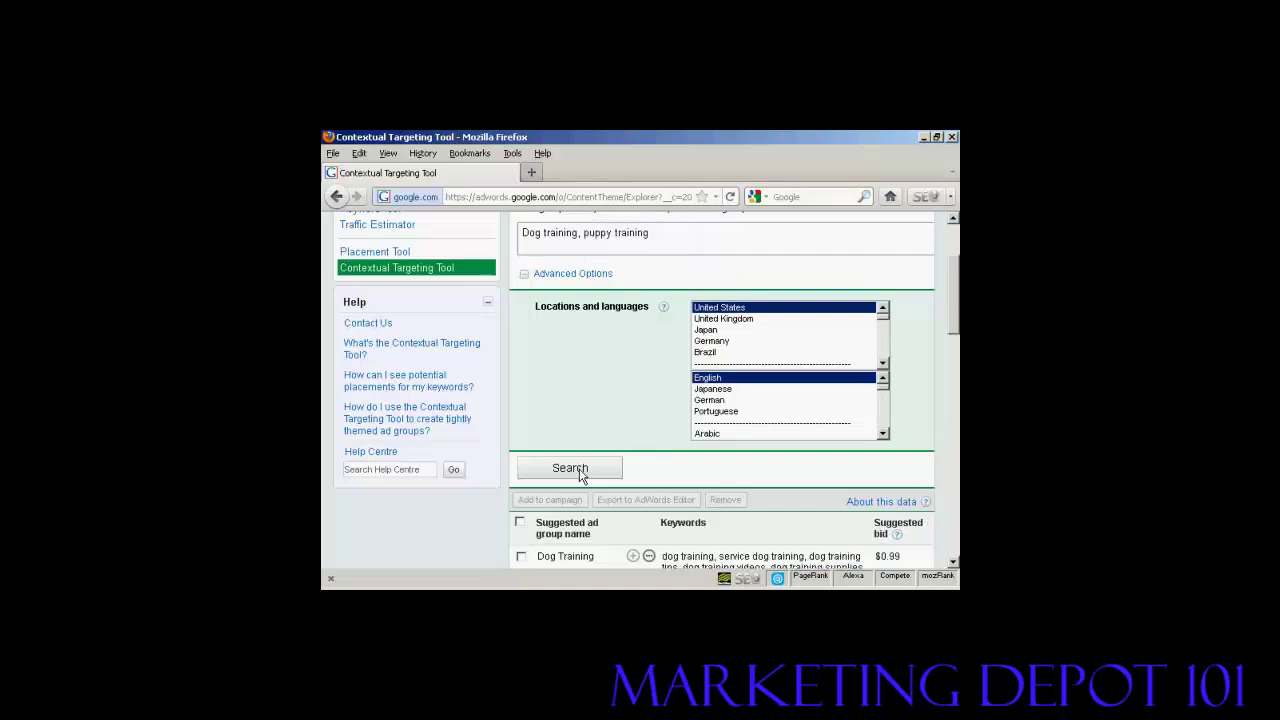
Collapse Advanced Options and scroll the 17 suggested ad groups down to Puppy Training Barking
left_click(523, 276)
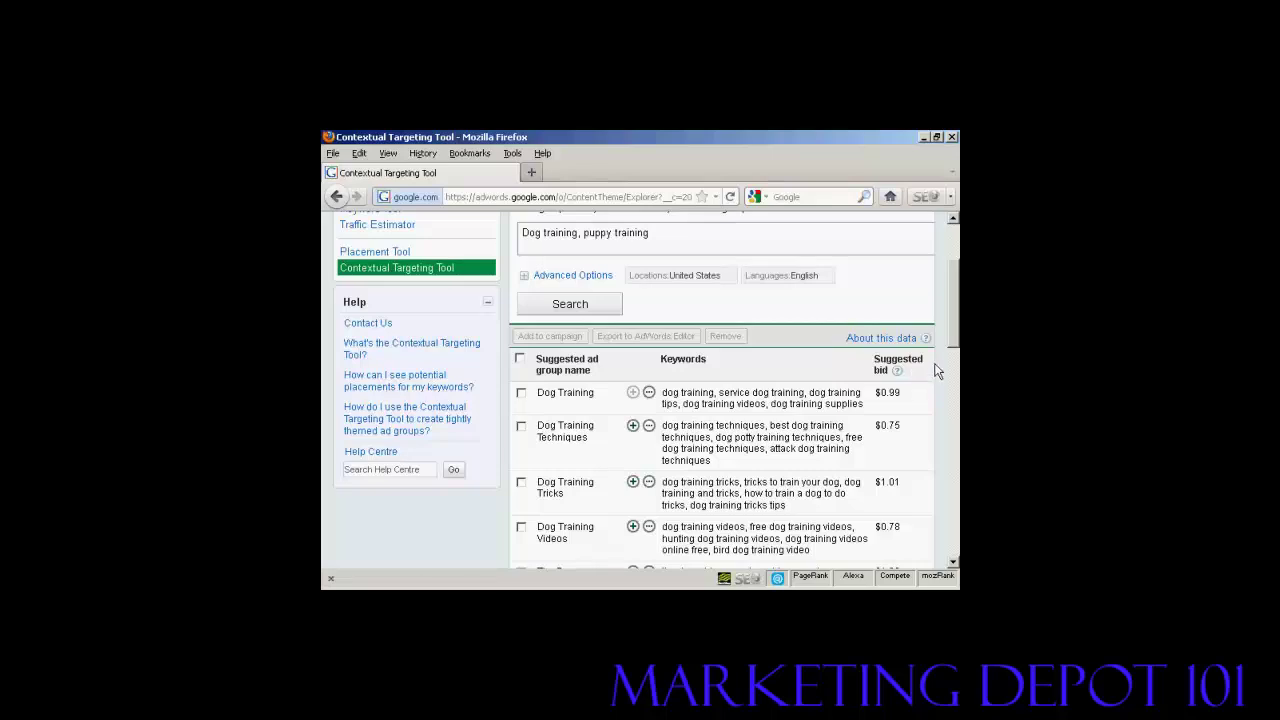
left_click_drag(957, 316, 957, 346)
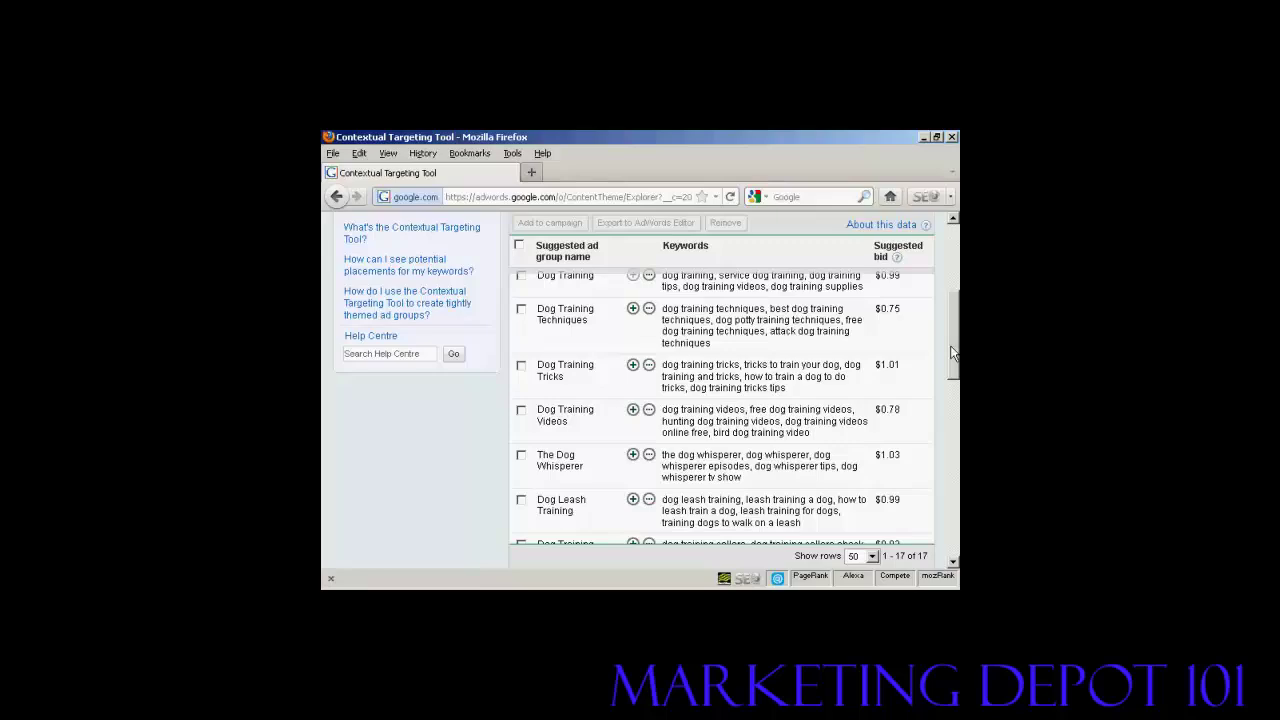
left_click_drag(952, 352, 952, 402)
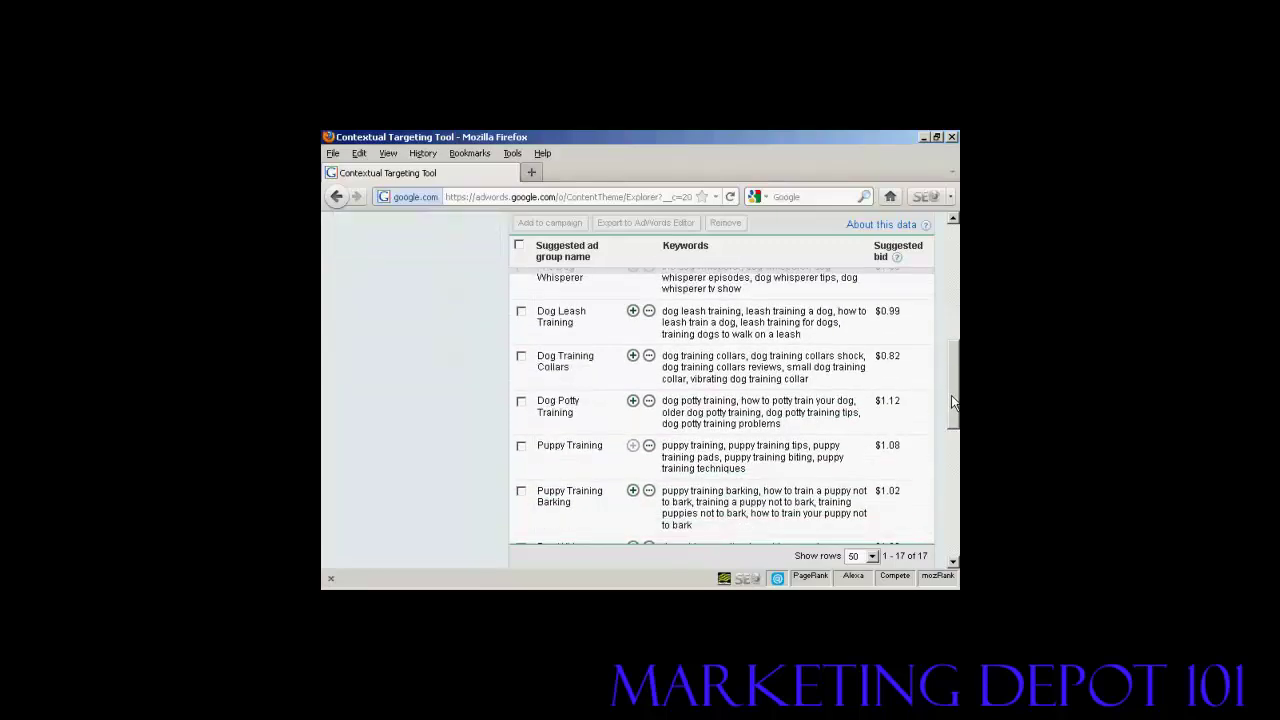
Remove the Dog Potty Training ad group, leaving 16 suggestions
left_click(521, 402)
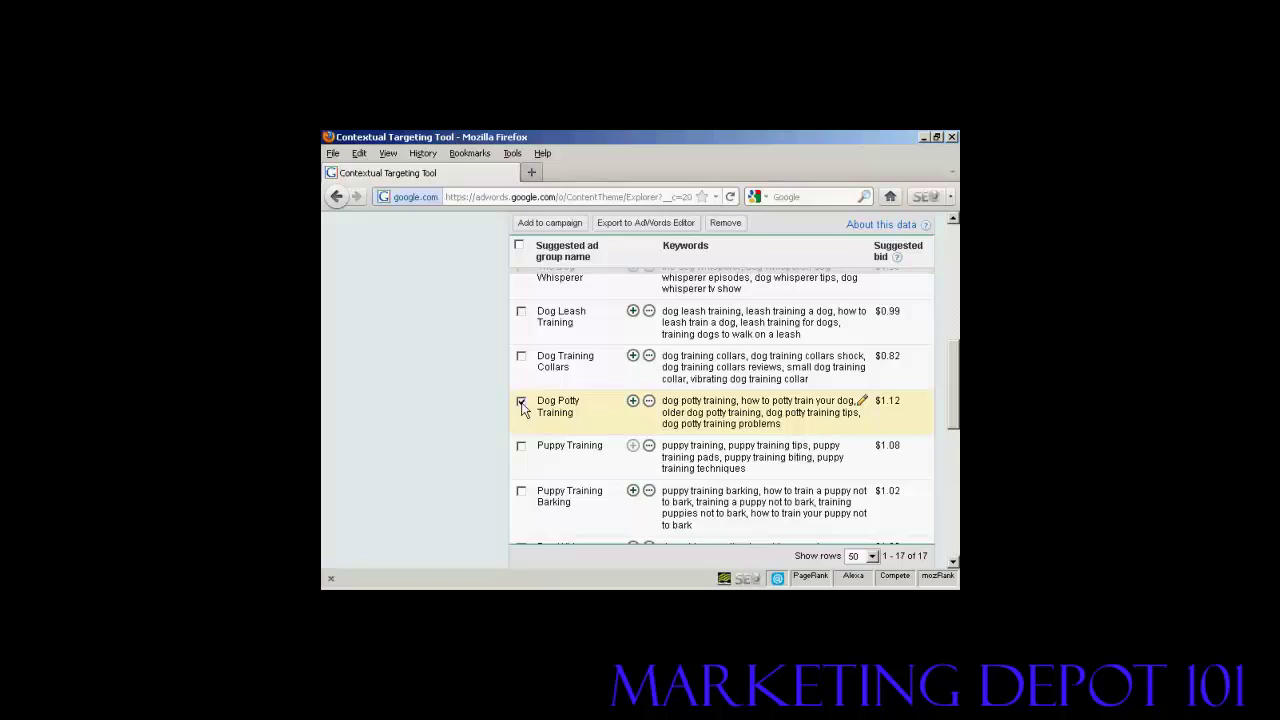
left_click(726, 223)
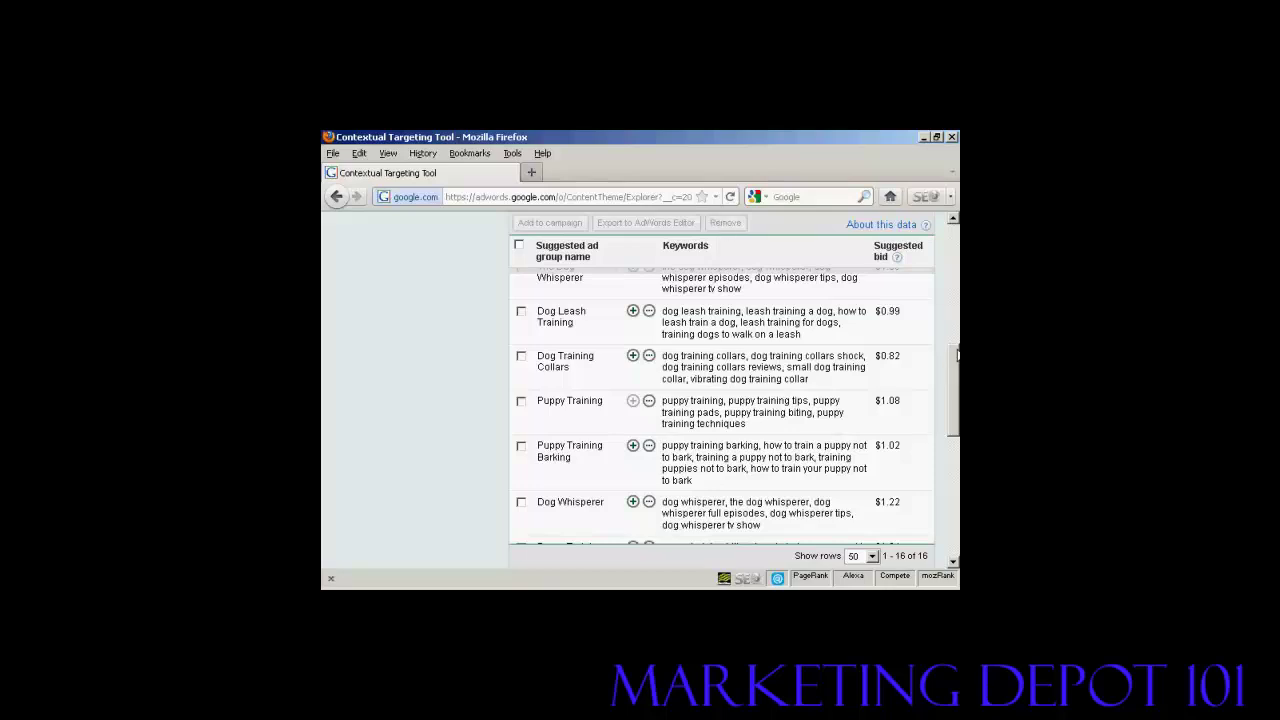
Expand Dog Training Techniques into five narrower ad groups like Guard Dog Training Techniques
left_click_drag(956, 376, 957, 293)
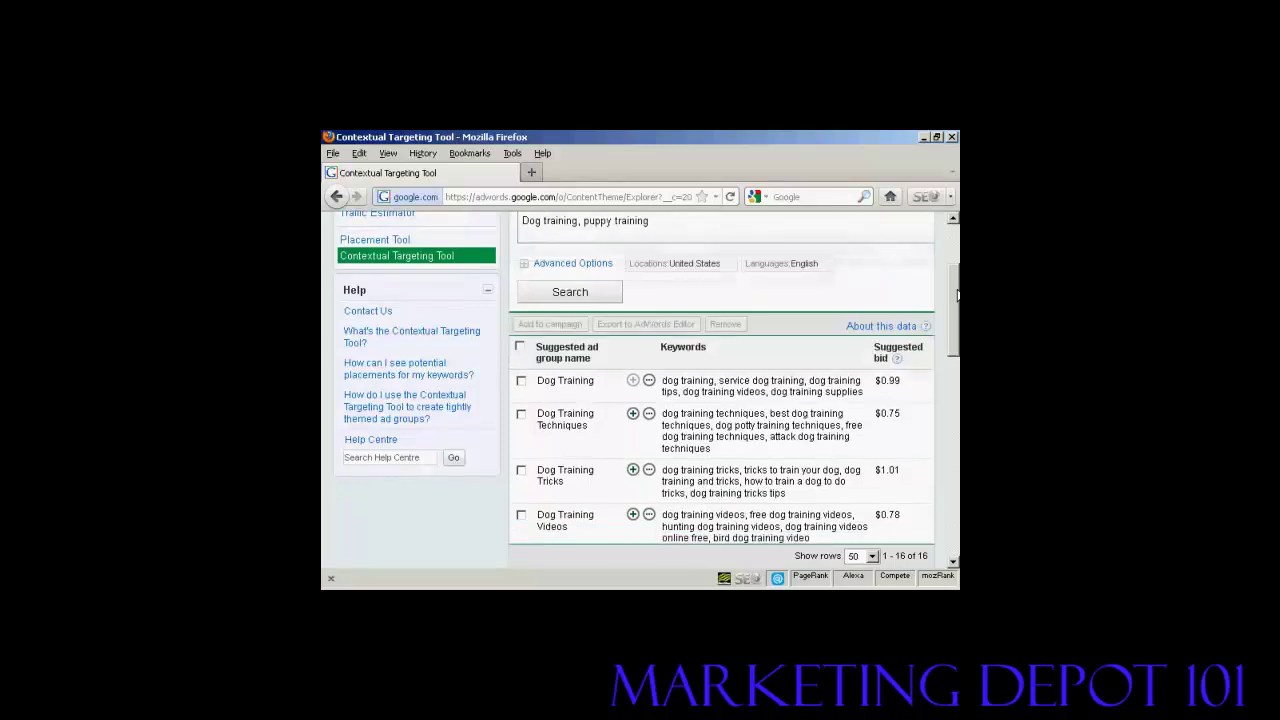
left_click_drag(957, 293, 957, 299)
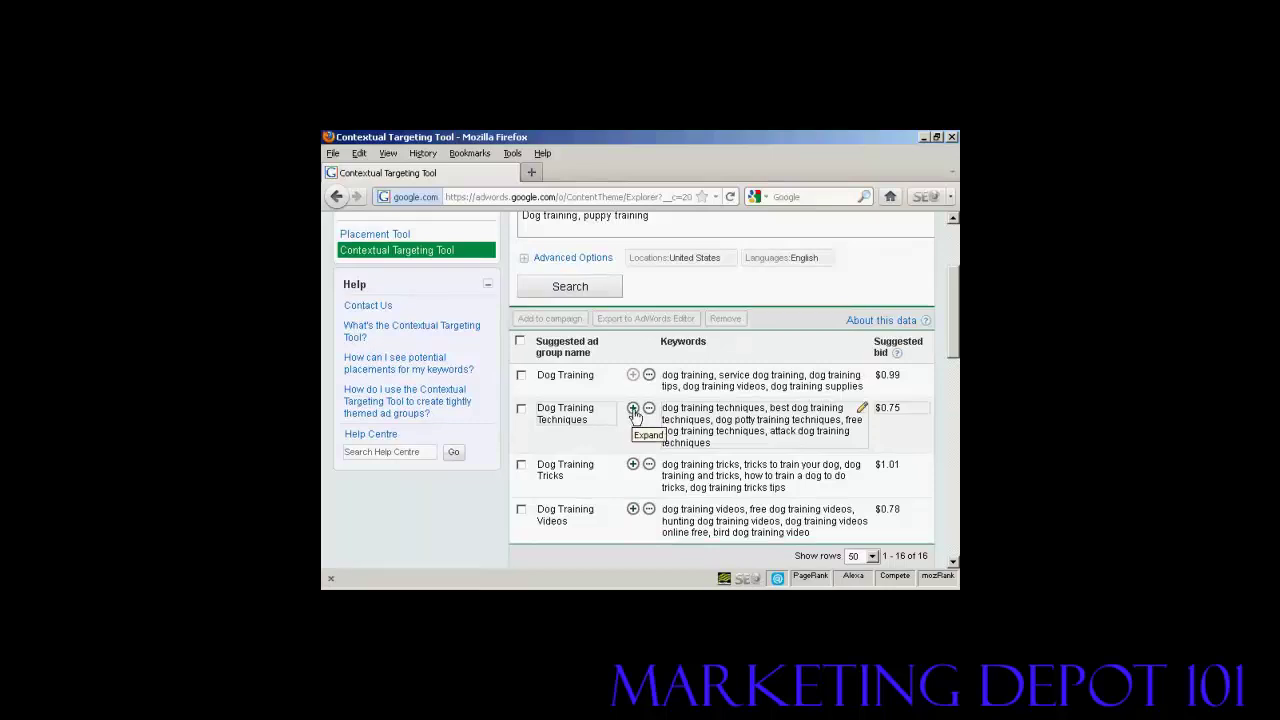
left_click(633, 410)
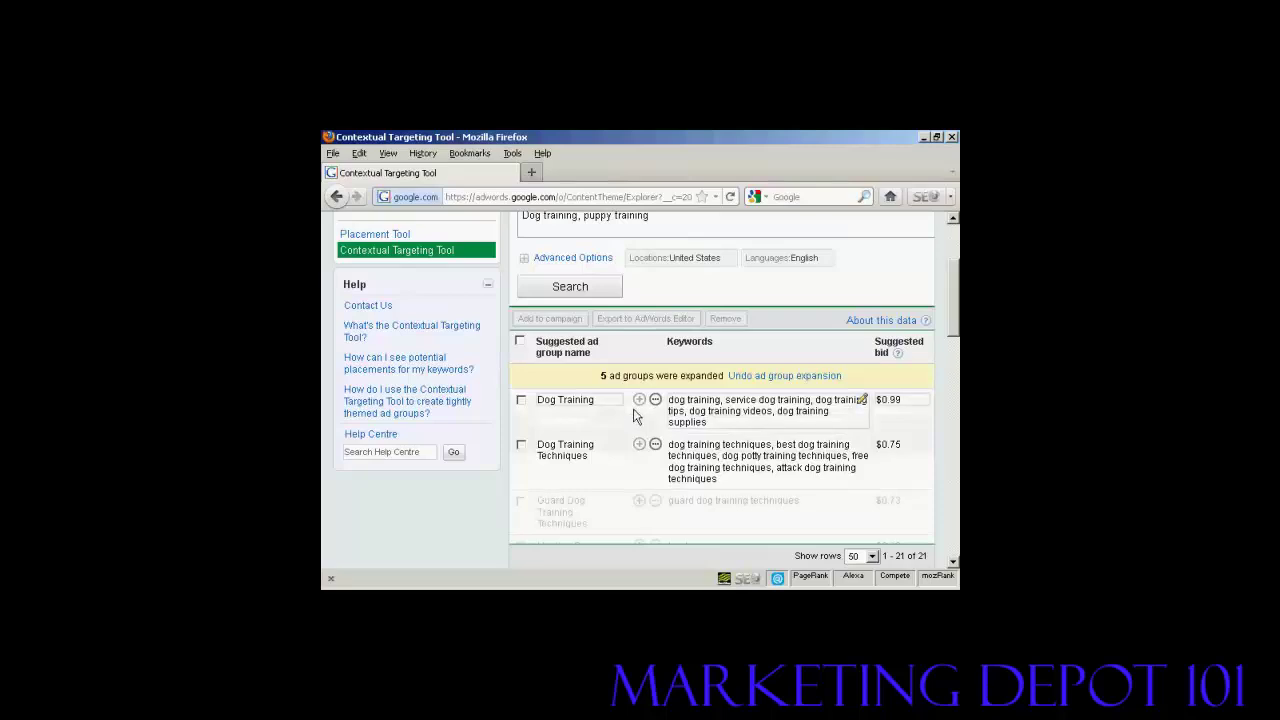
scroll(956, 350, "down", 1)
scroll(956, 350, "down", 1)
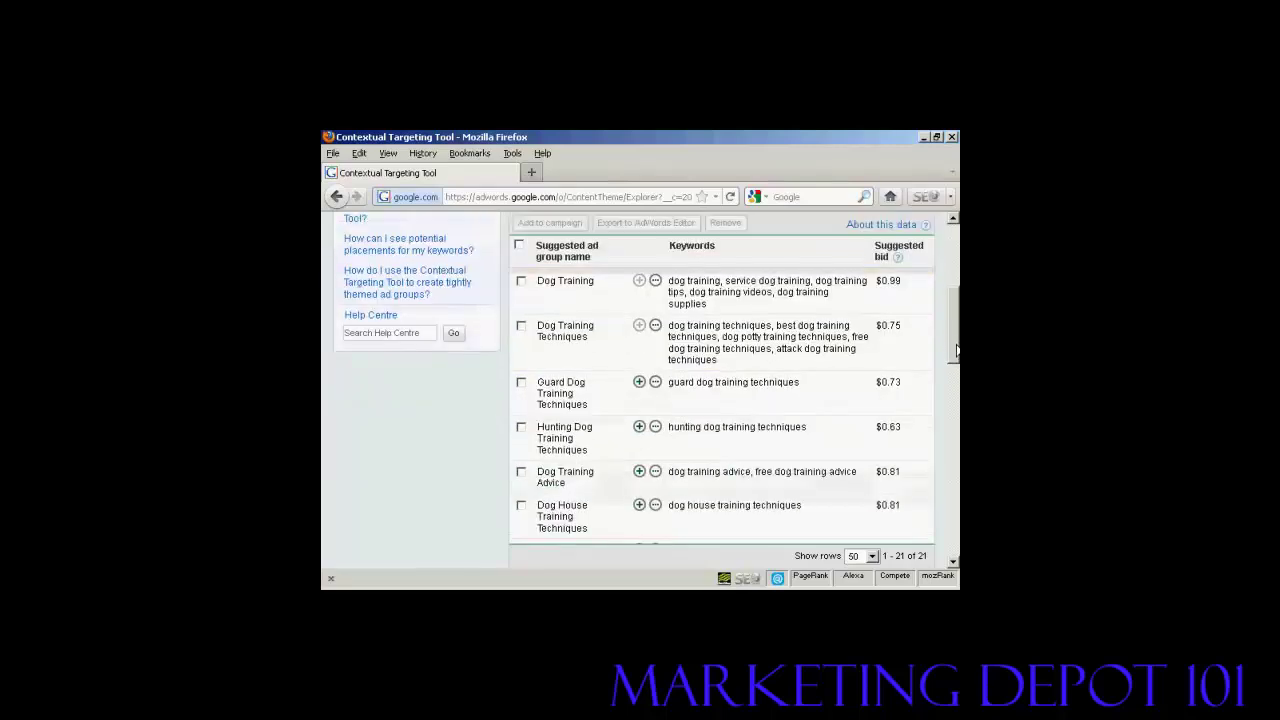
scroll(956, 350, "down", 1)
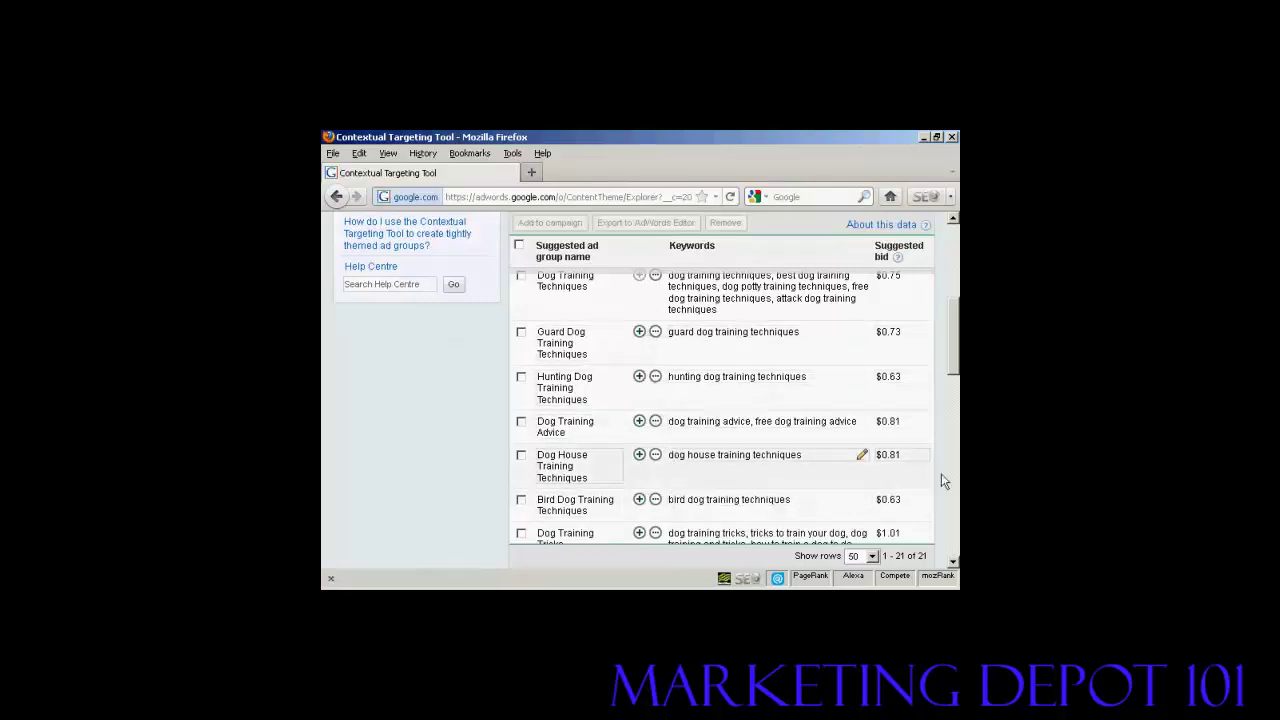
left_click_drag(955, 358, 955, 361)
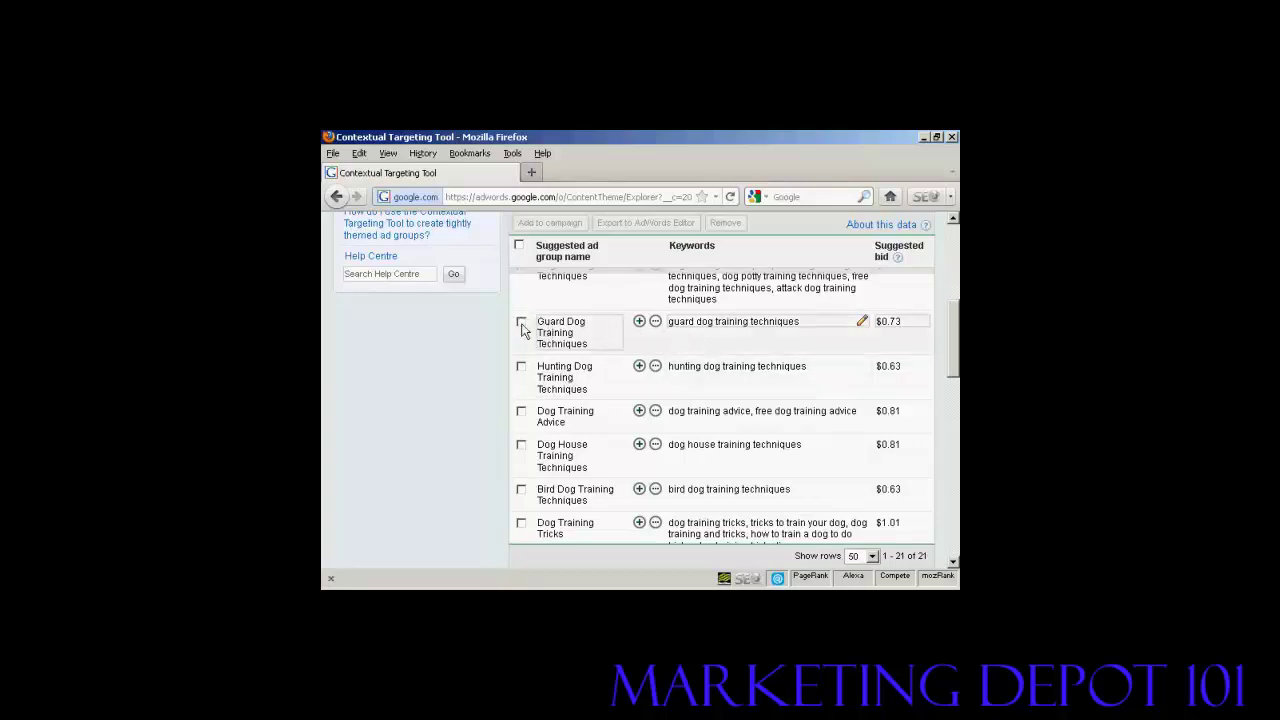
left_click(521, 323)
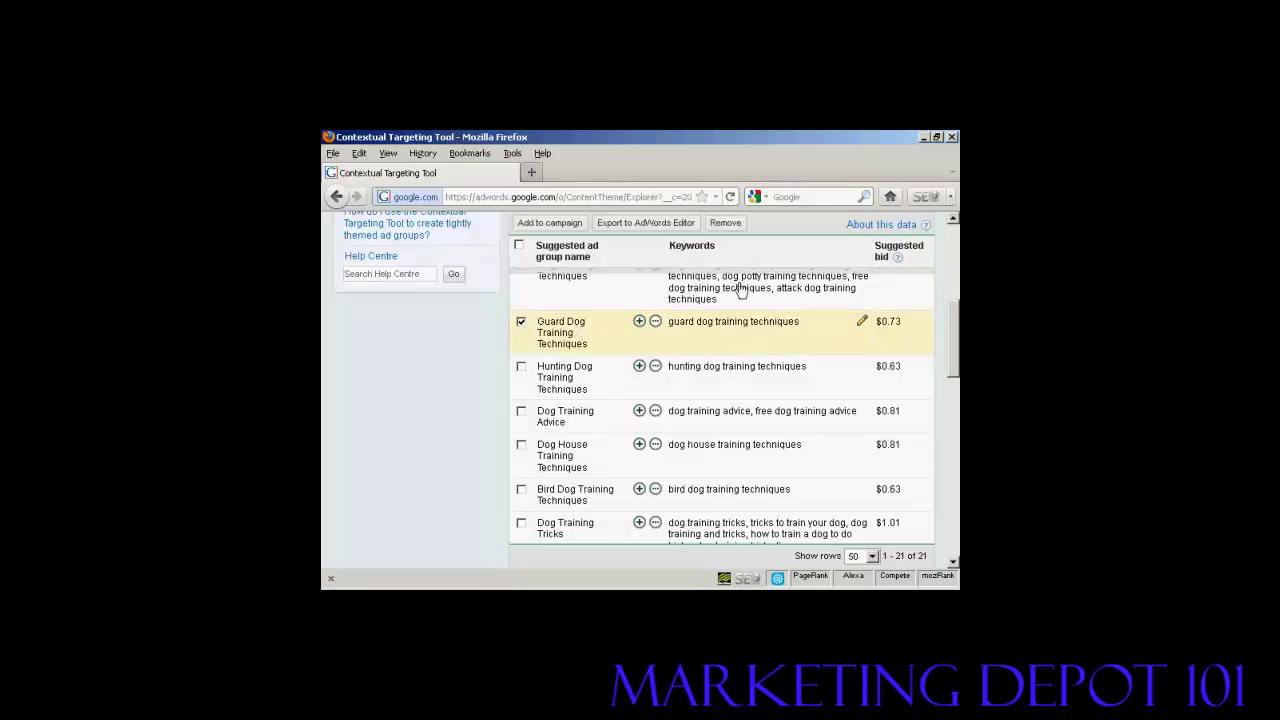
left_click(728, 223)
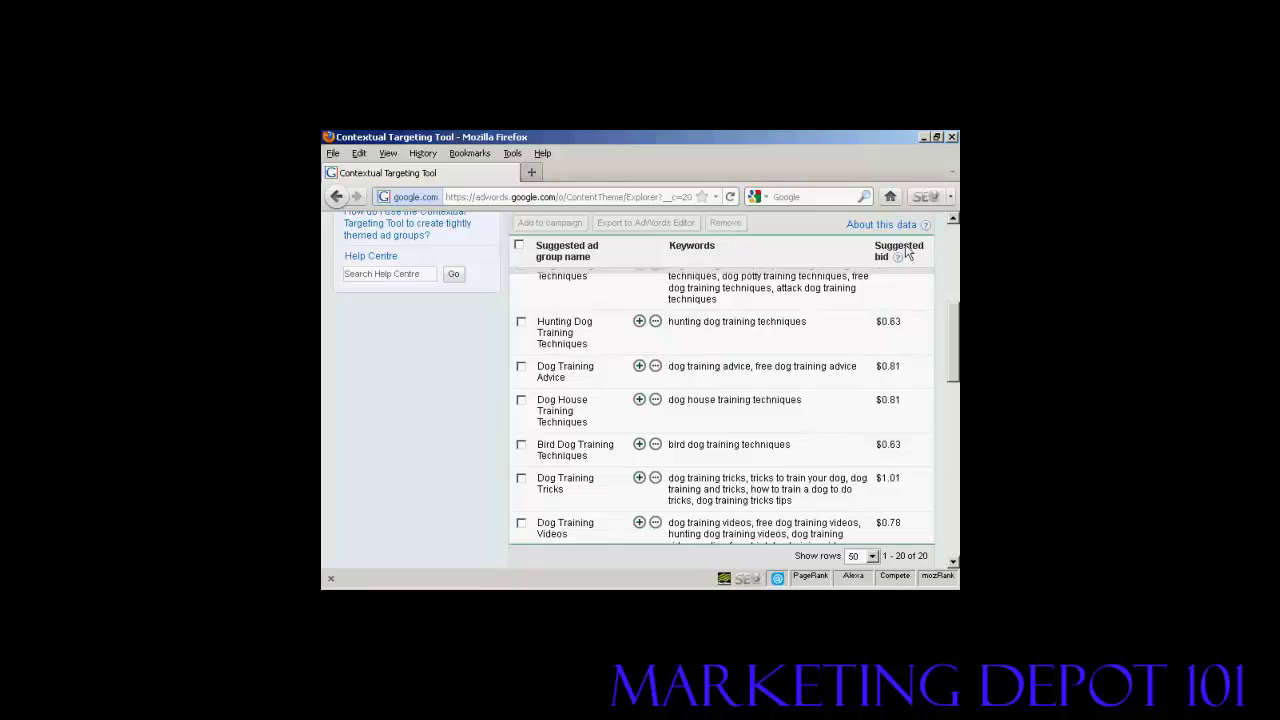
scroll(955, 290, "up", 2)
scroll(955, 290, "up", 3)
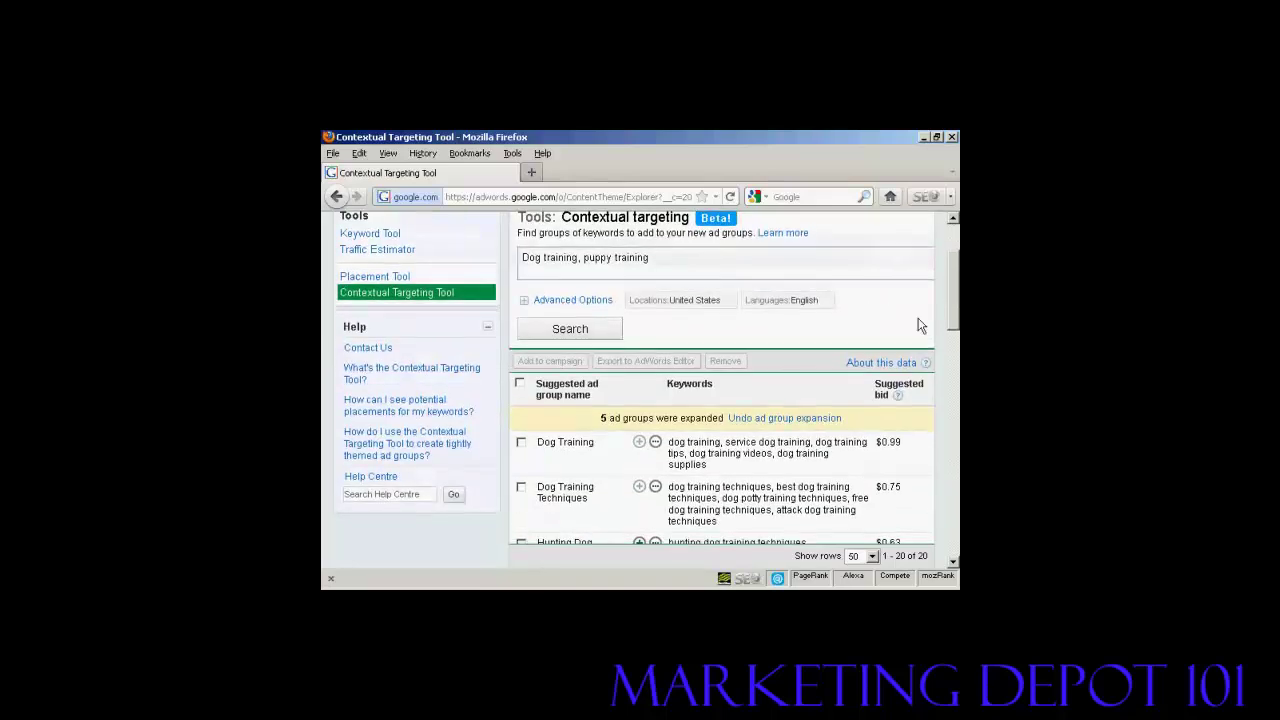
Undo the Dog Training Techniques expansion, returning the list to 16 ad groups
left_click(809, 421)
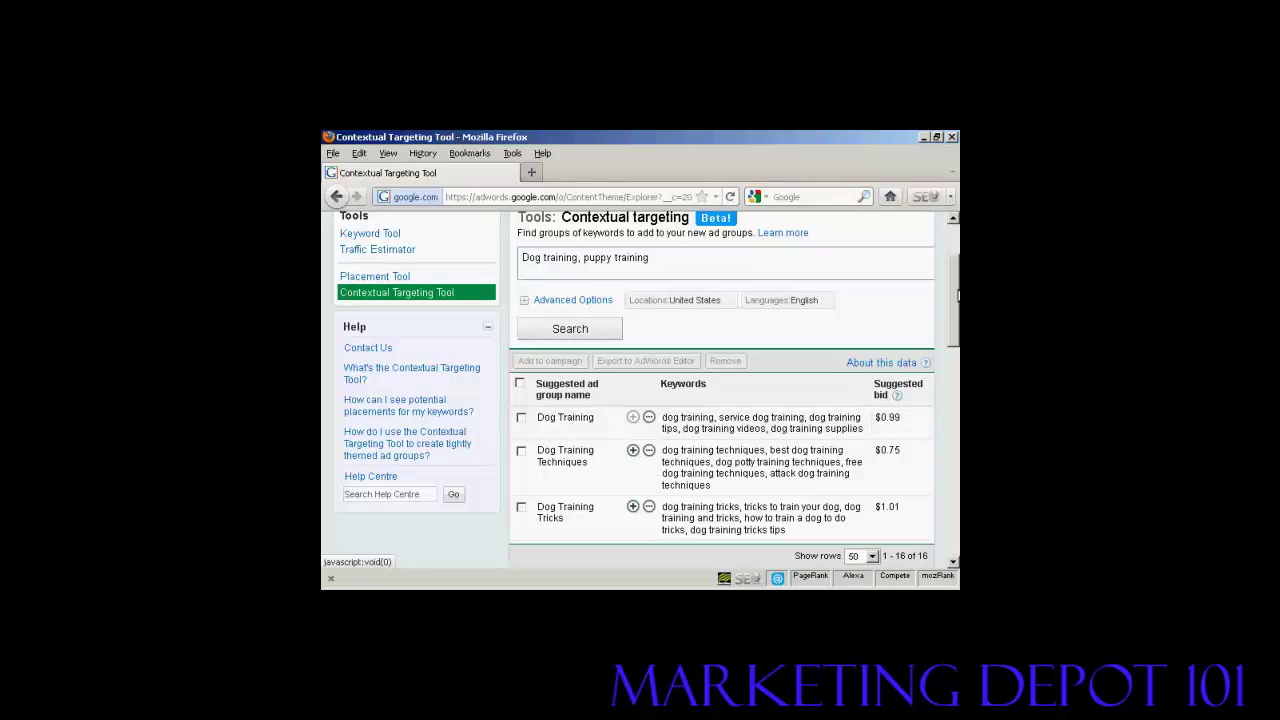
left_click_drag(957, 294, 957, 314)
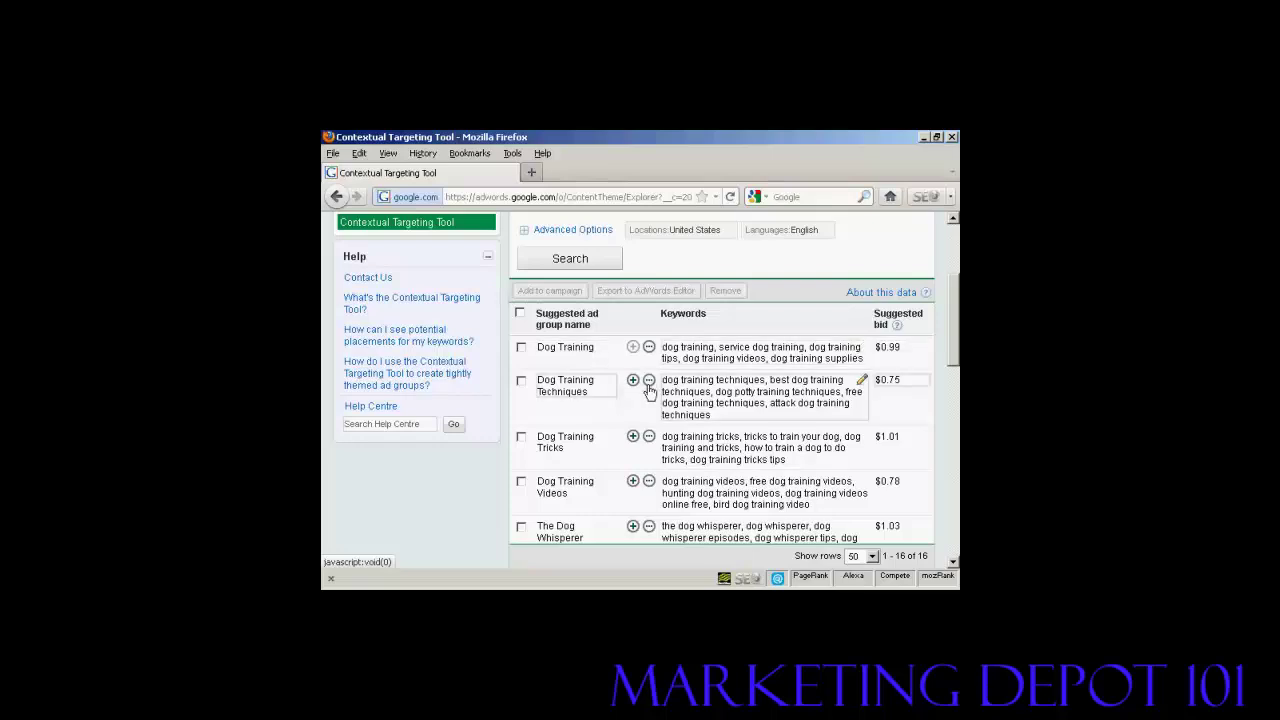
mouse_move(648, 387)
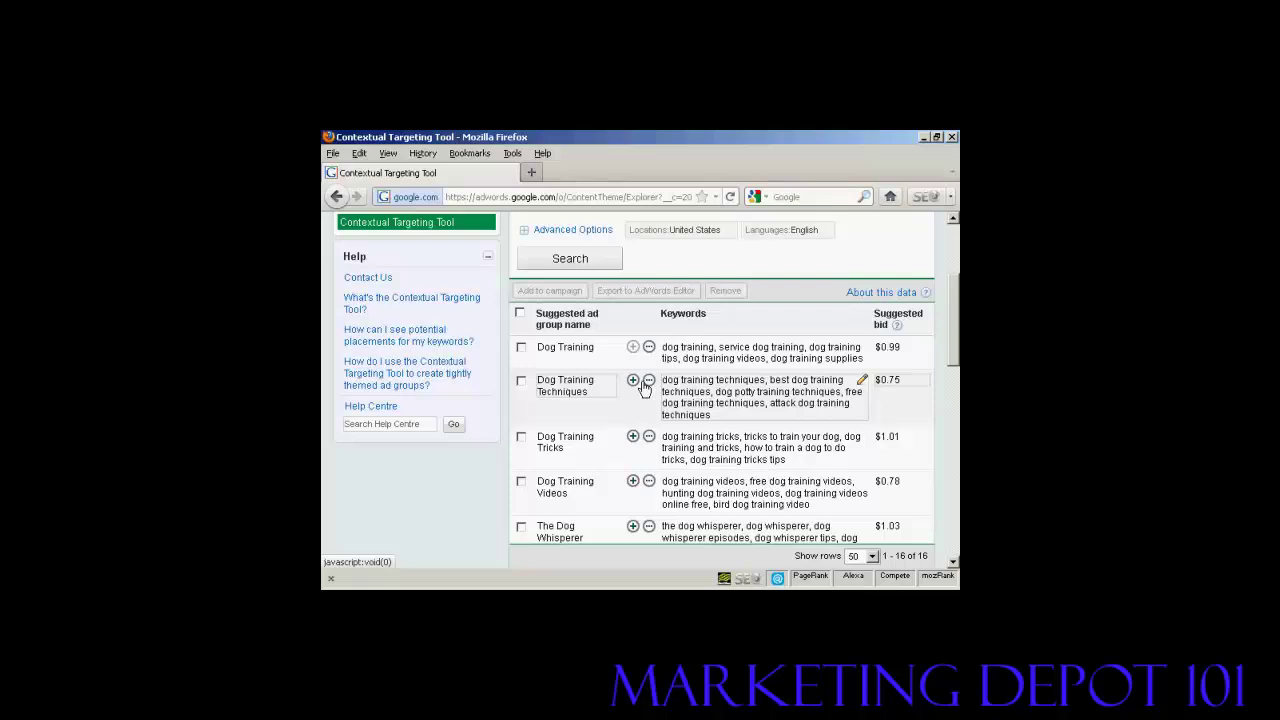
Open Dog Training Techniques details with boostanycar.com and all other predicted placements expanded
left_click(648, 381)
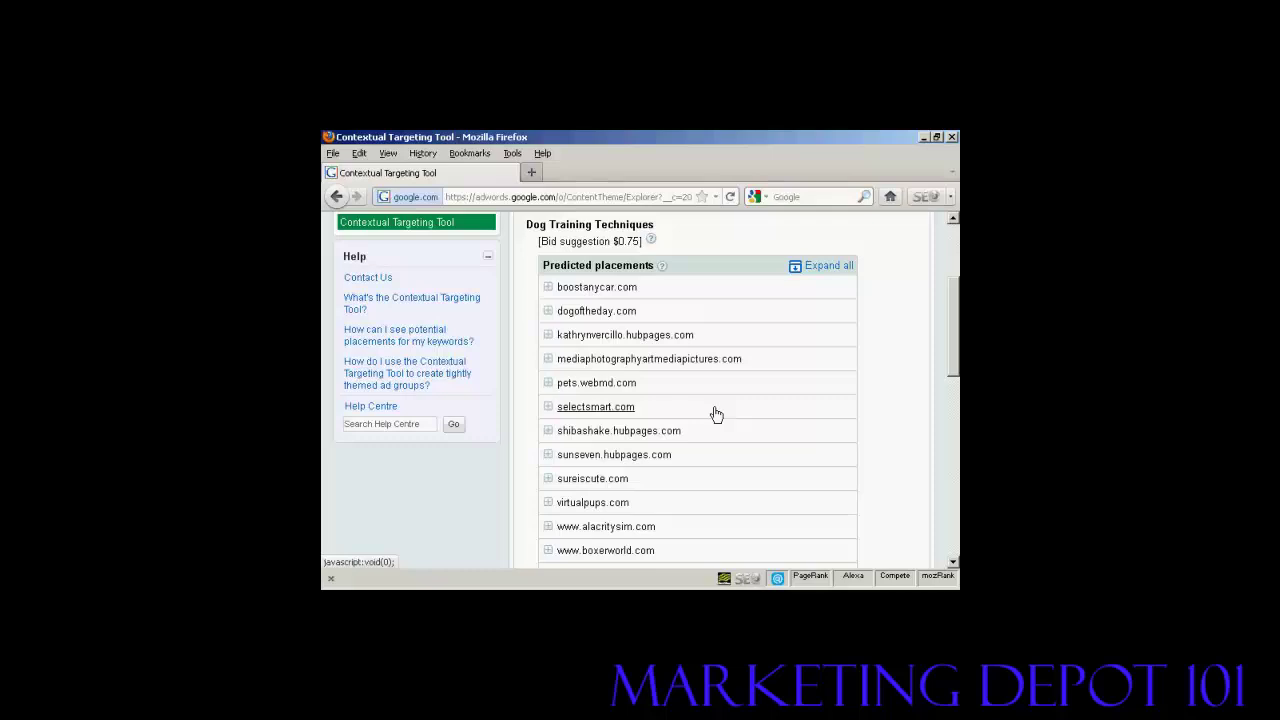
left_click(549, 290)
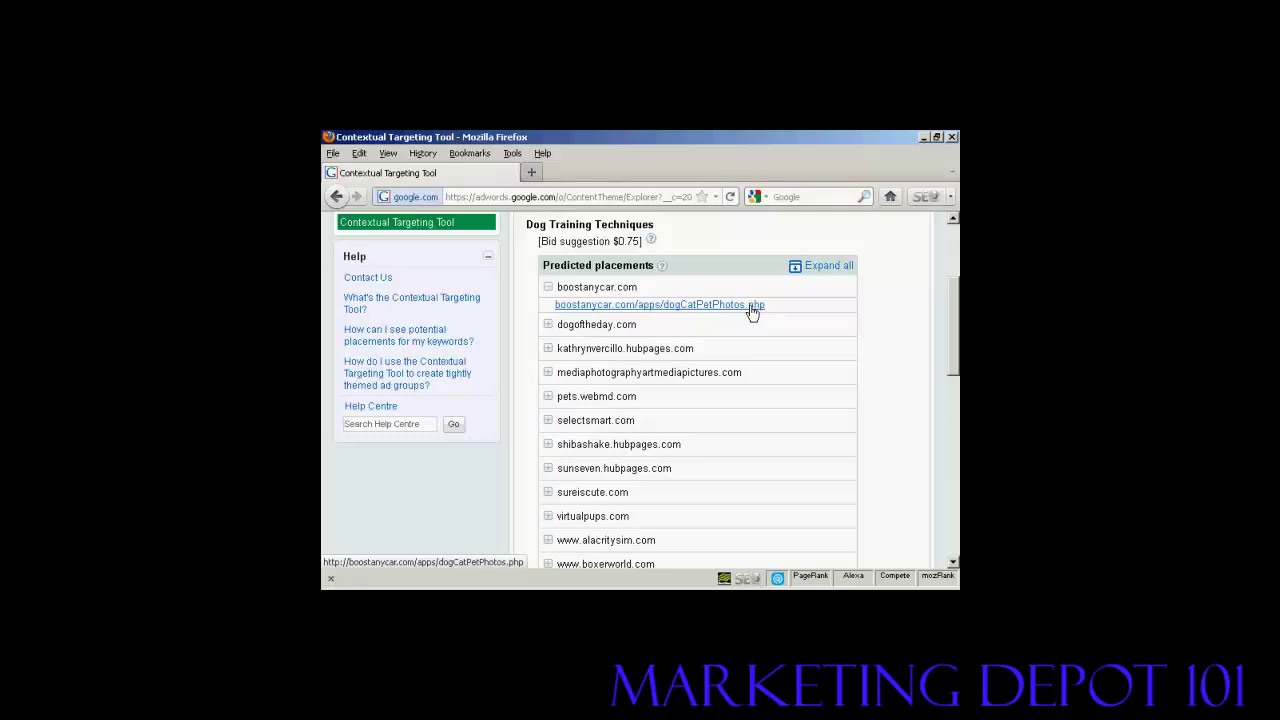
left_click(829, 268)
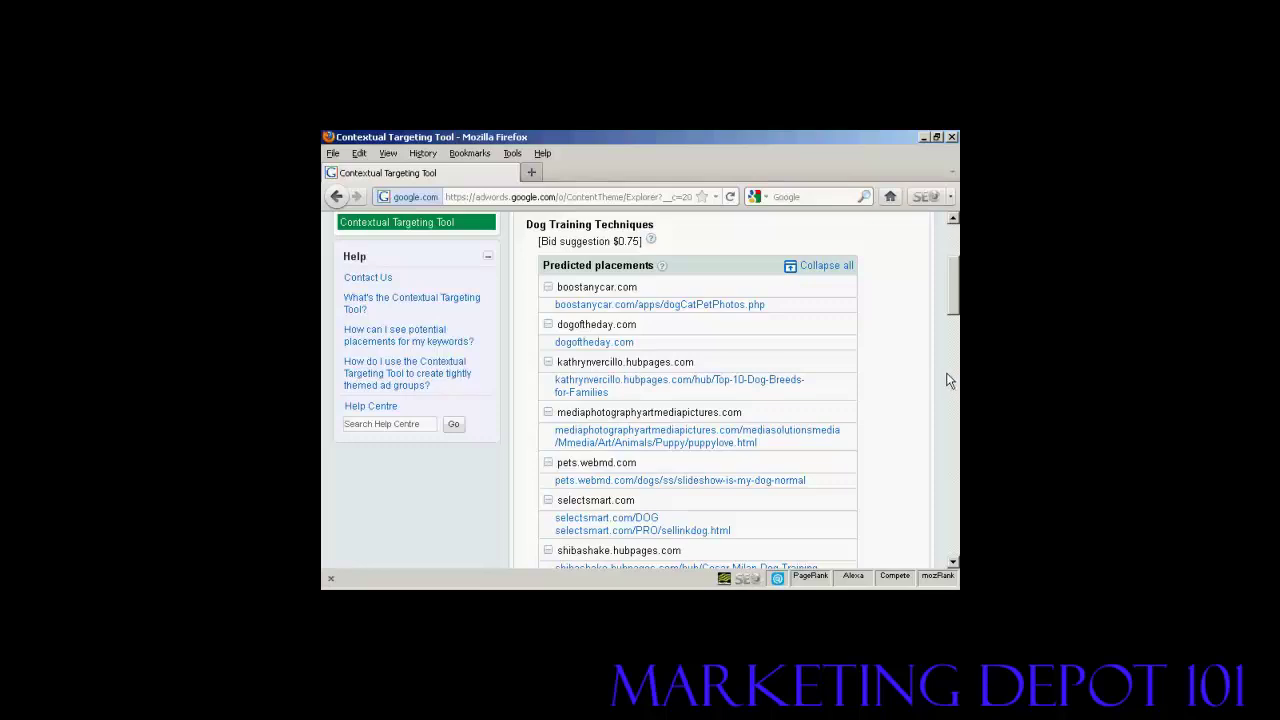
left_click_drag(957, 267, 957, 248)
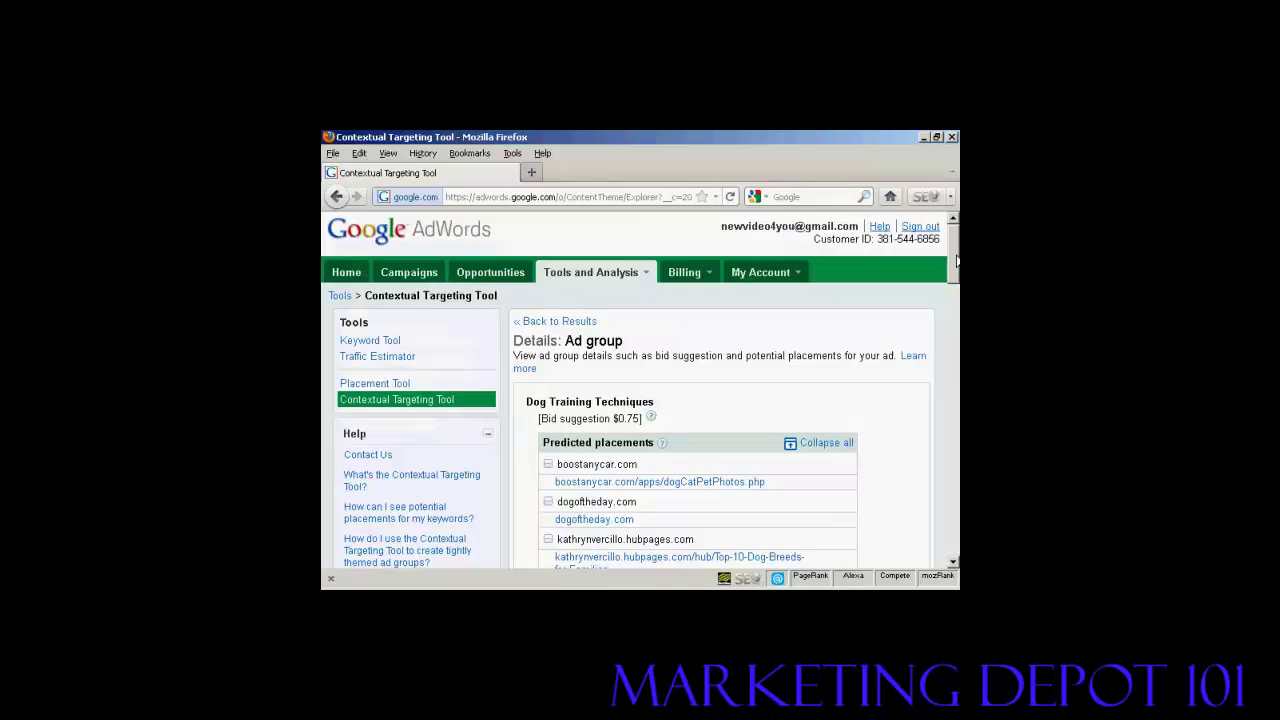
Return to the results and tick the Dog Training, Techniques and Tricks ad groups
left_click(557, 321)
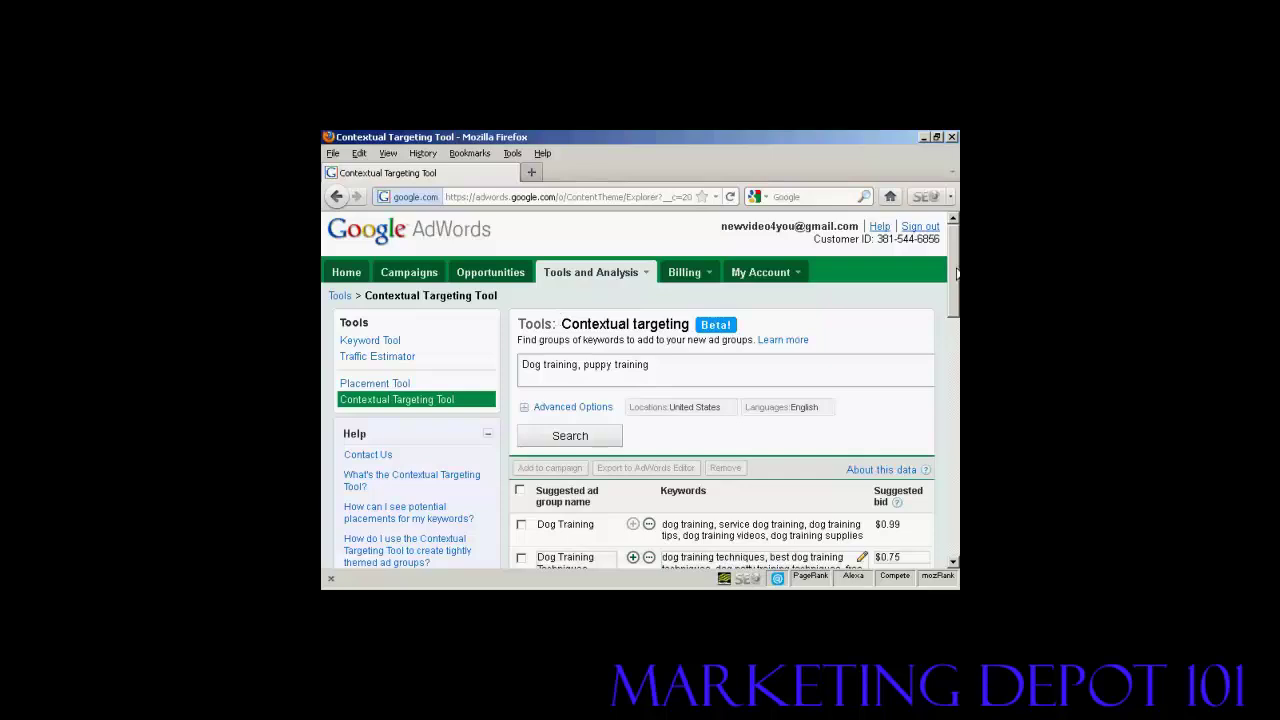
left_click_drag(957, 274, 958, 293)
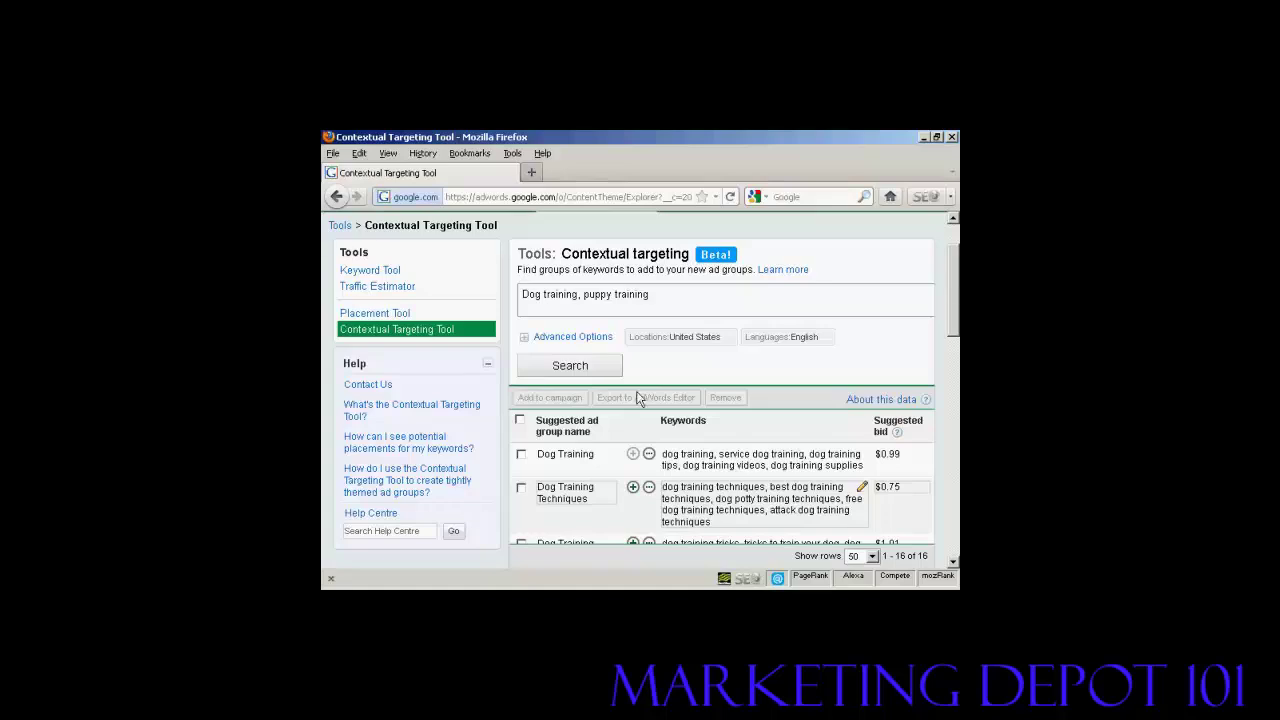
left_click(521, 456)
left_click(521, 488)
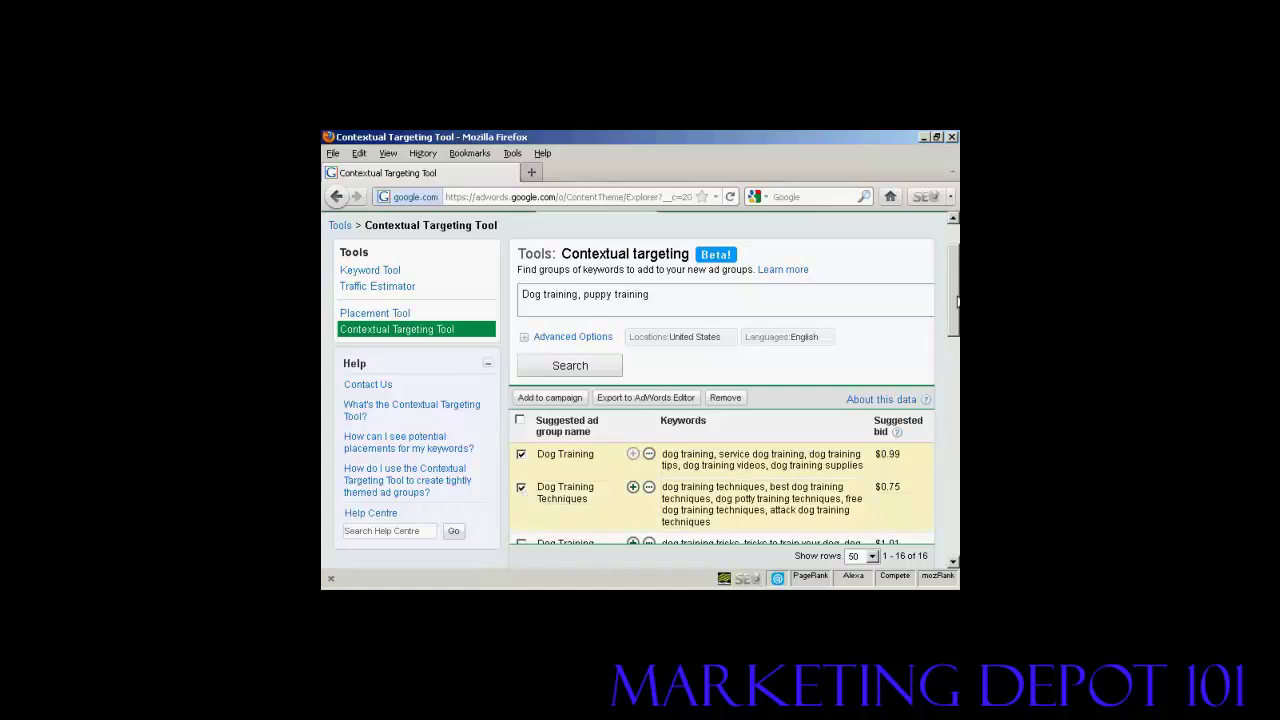
scroll(506, 497, "down", 2)
left_click(521, 462)
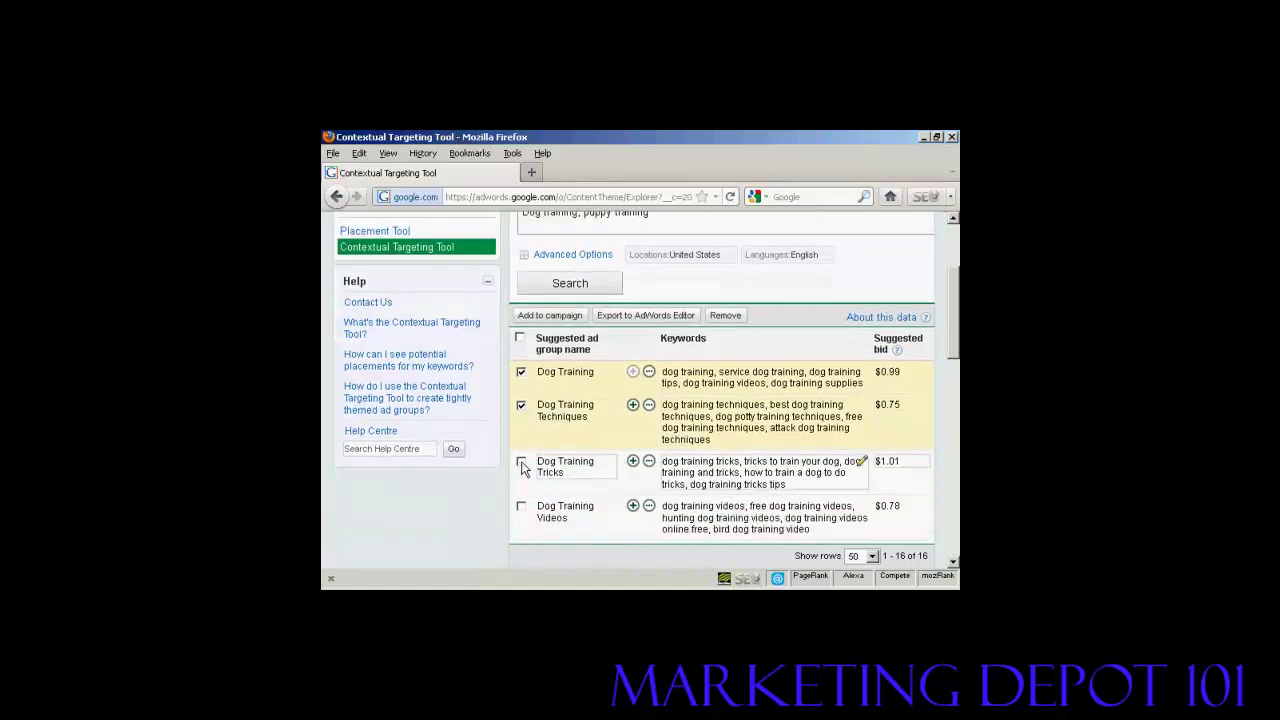
mouse_move(760, 377)
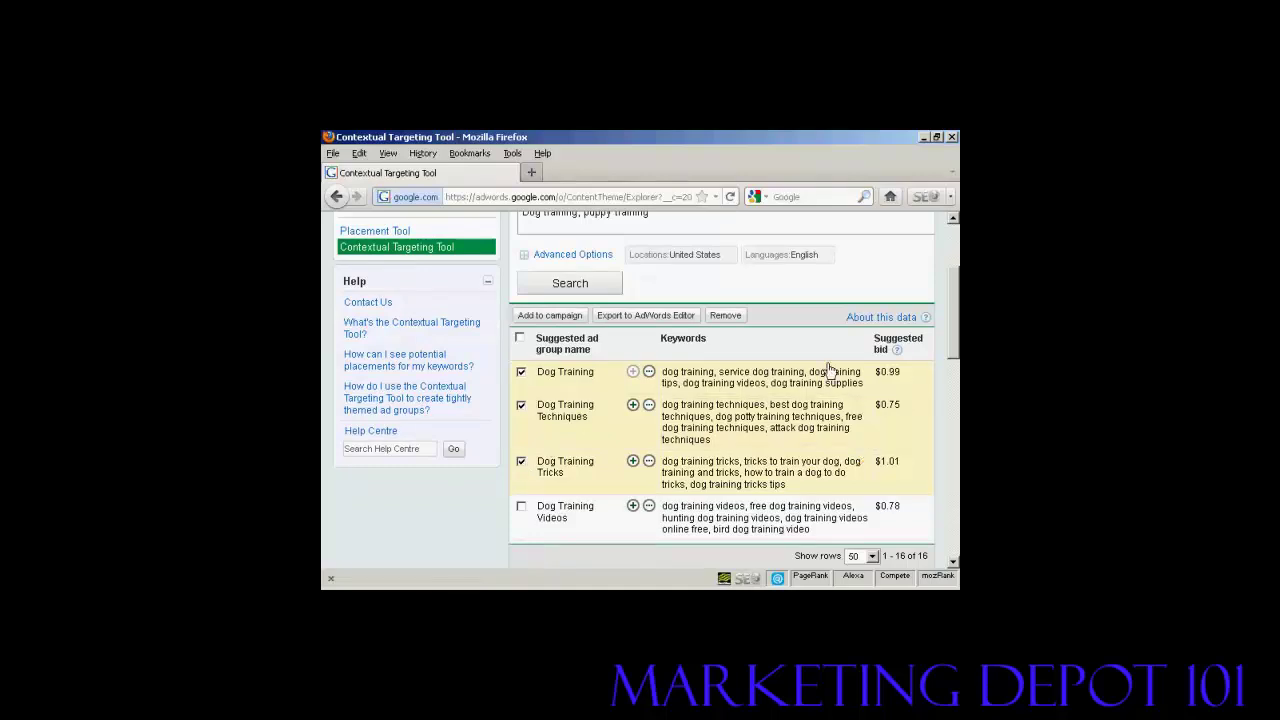
Clear all selections, then tick only Dog Training Techniques, Tricks and Videos
left_click(520, 339)
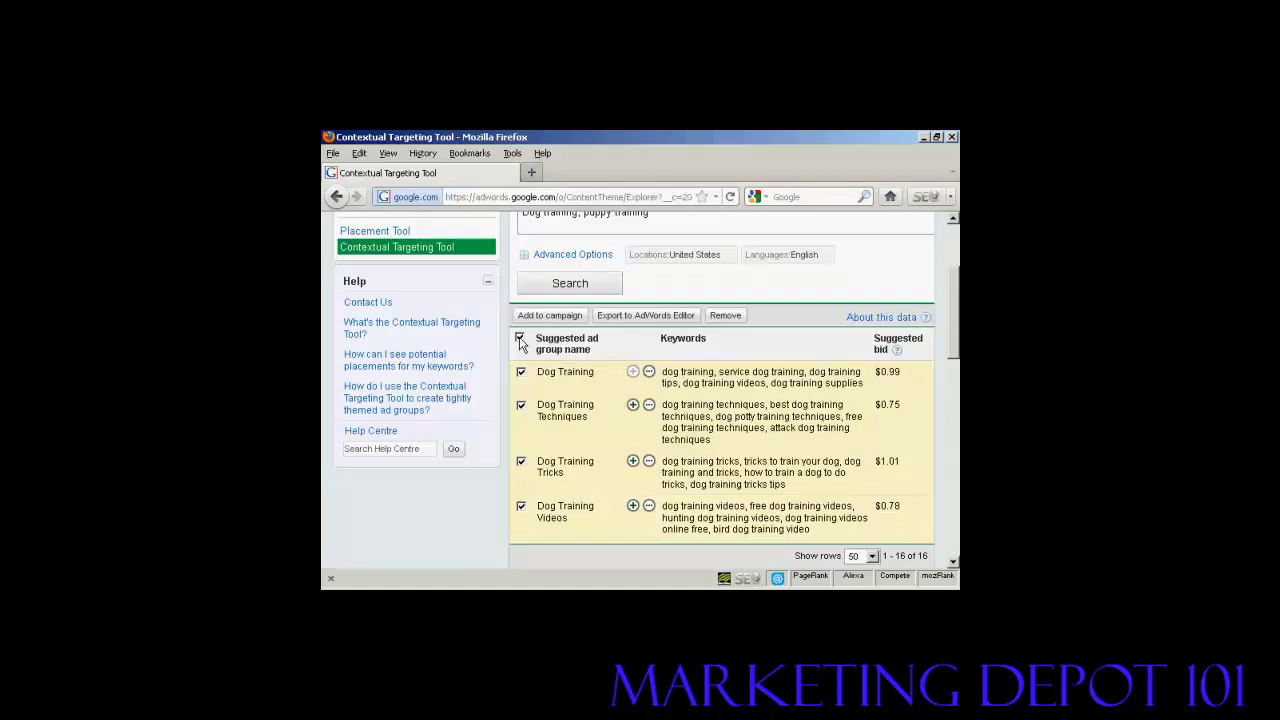
left_click(520, 340)
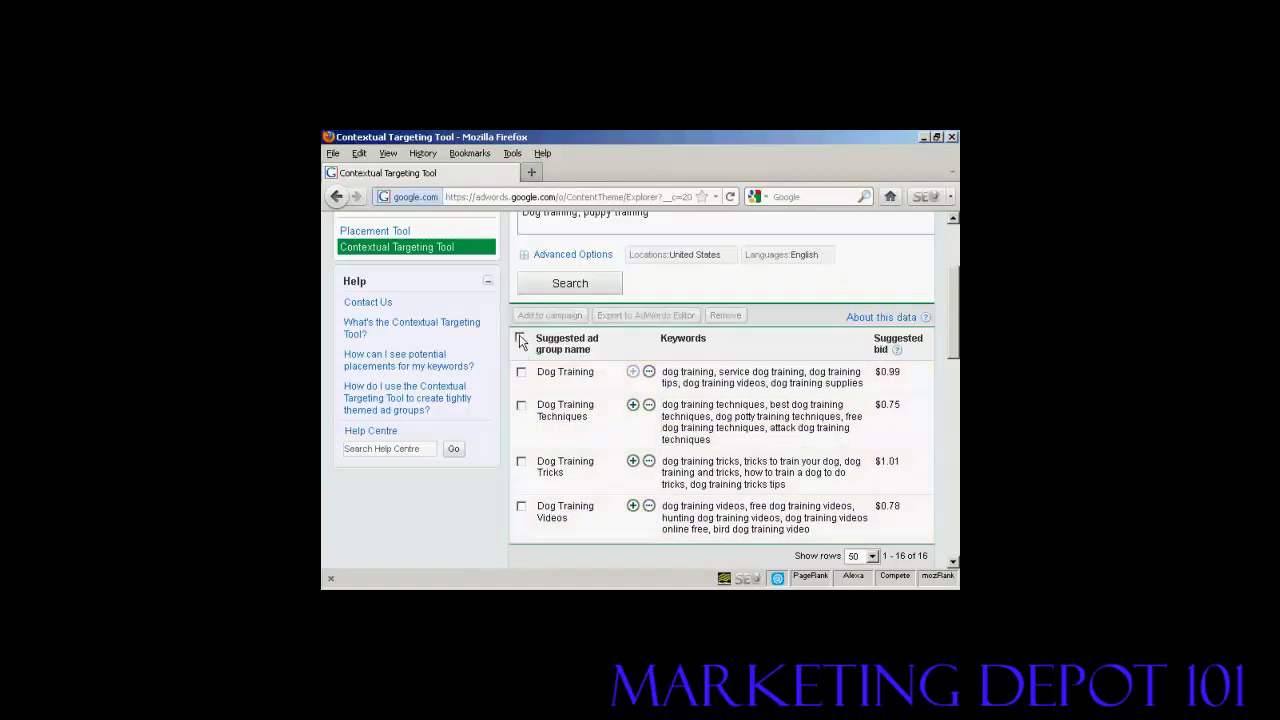
left_click(521, 405)
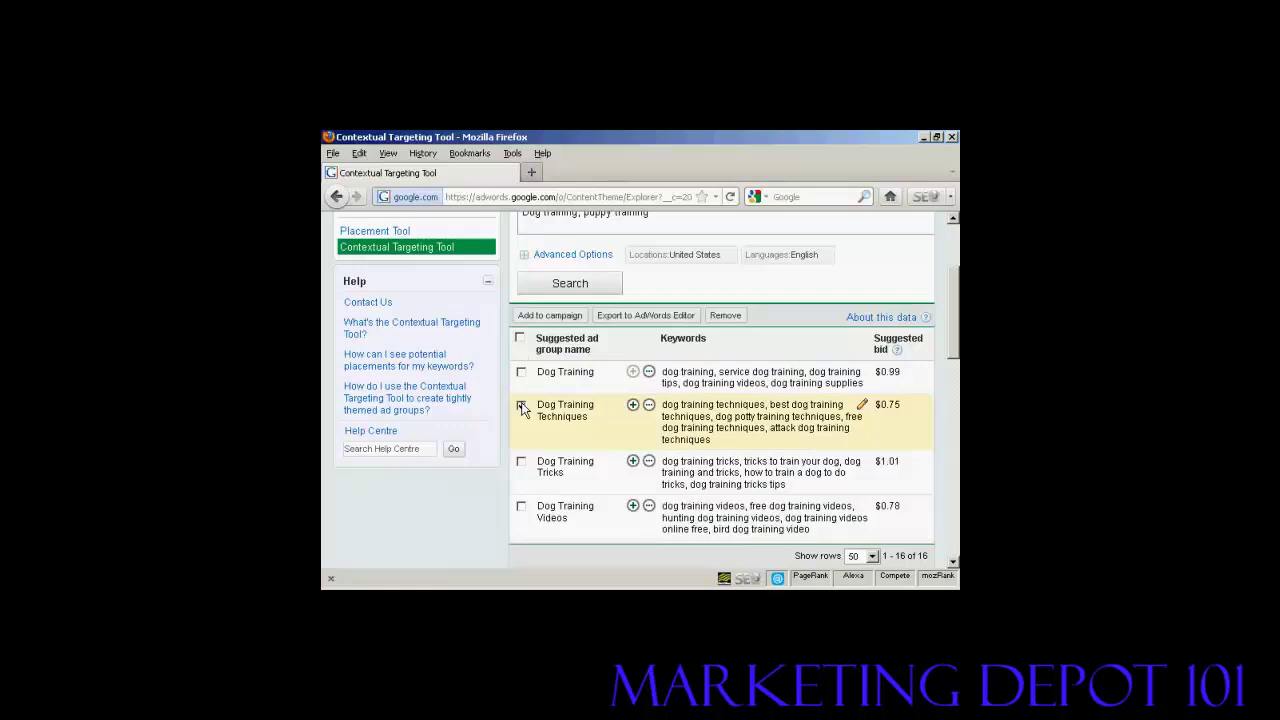
left_click(521, 463)
left_click(521, 507)
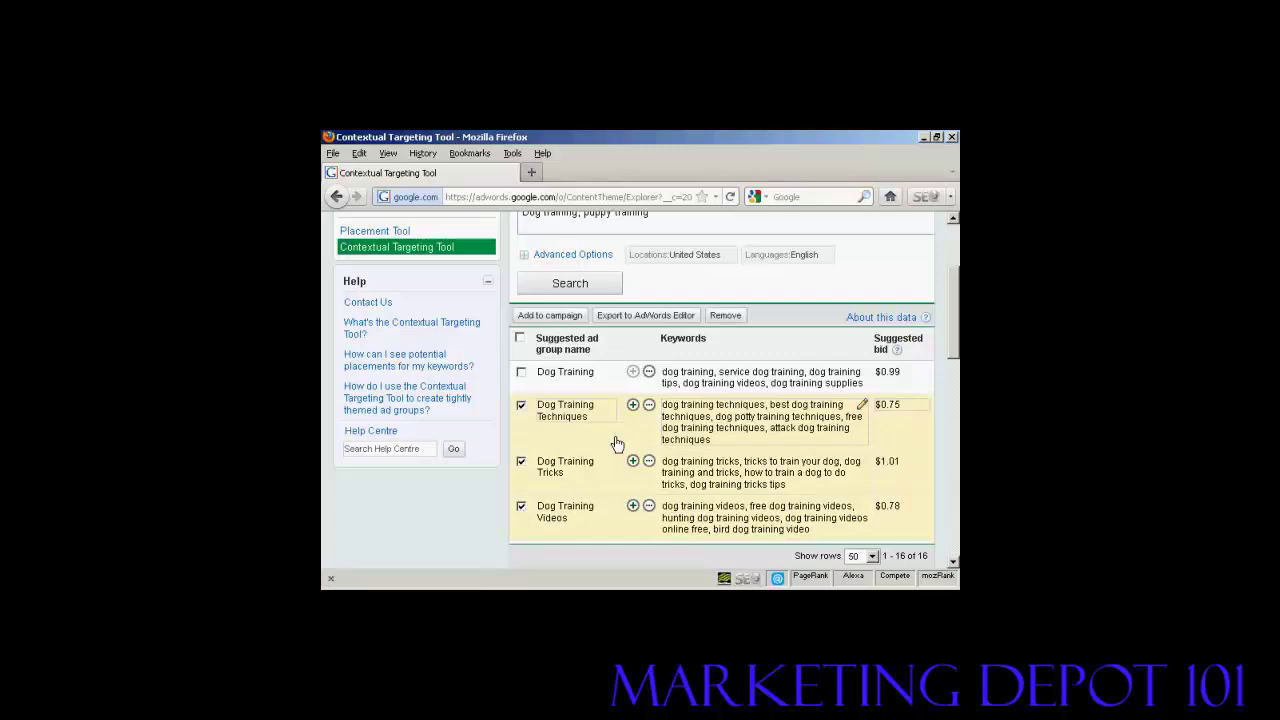
Export the three ad groups for AdWords Editor and save content_theme_ideas_20111117_0906429.csv
left_click(648, 320)
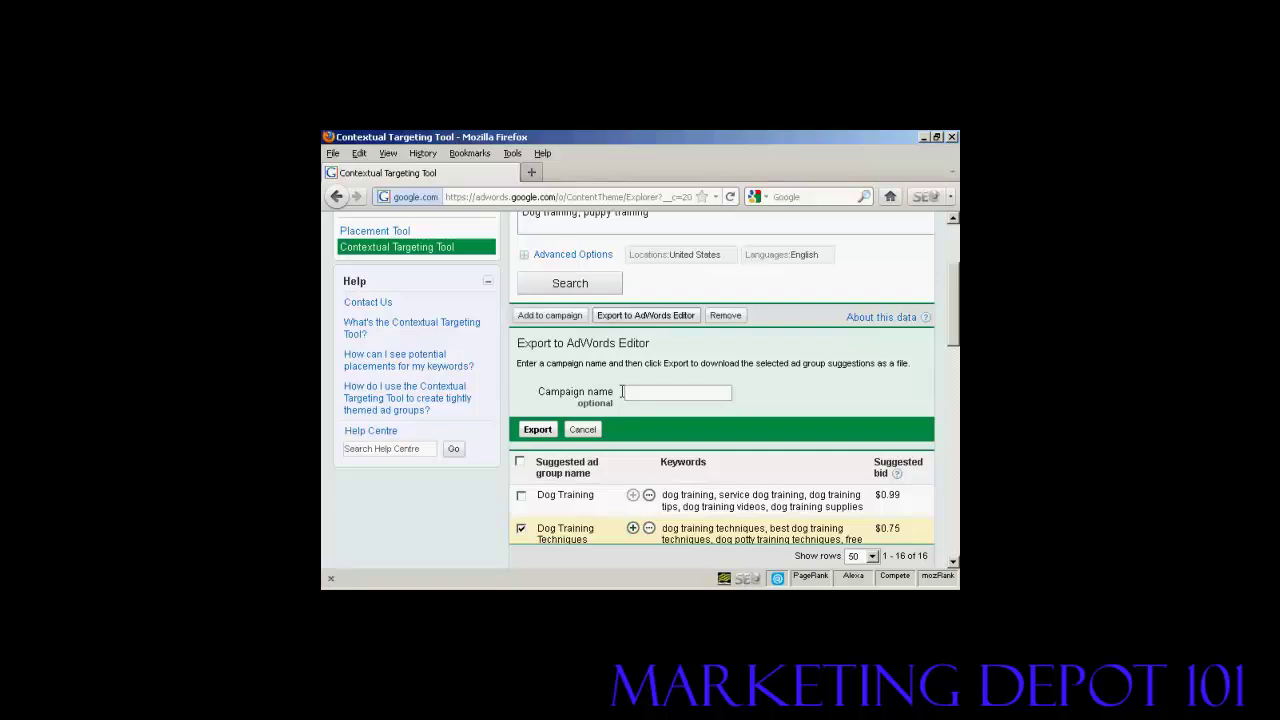
left_click(540, 432)
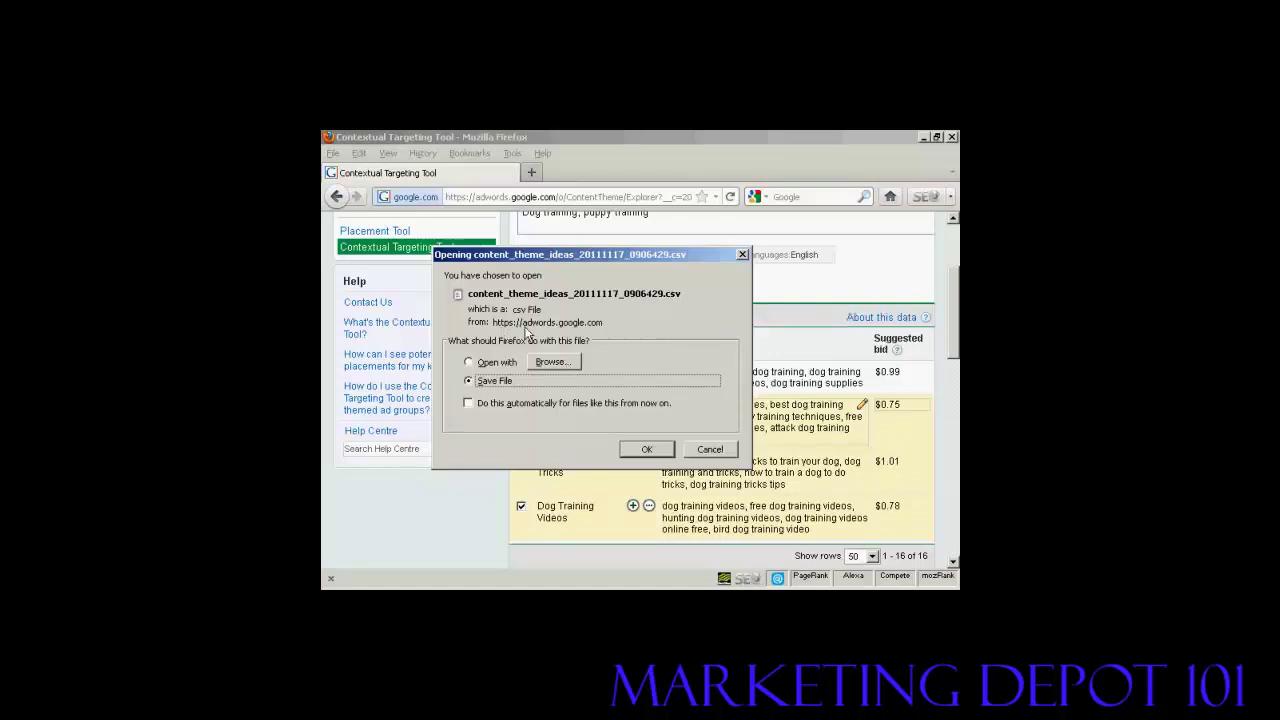
left_click(648, 451)
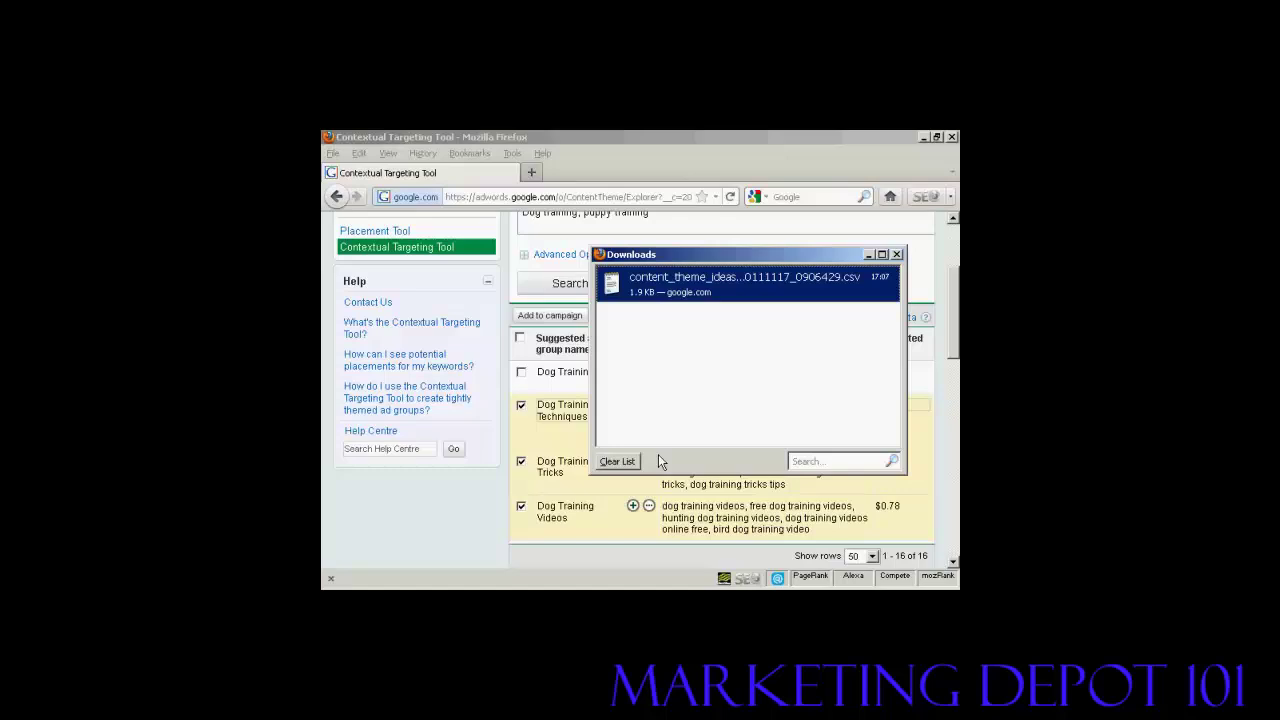
Close the Firefox Downloads window, returning to the suggestion list with Techniques, Tricks and Videos still marked
left_click(897, 257)
left_click(897, 257)
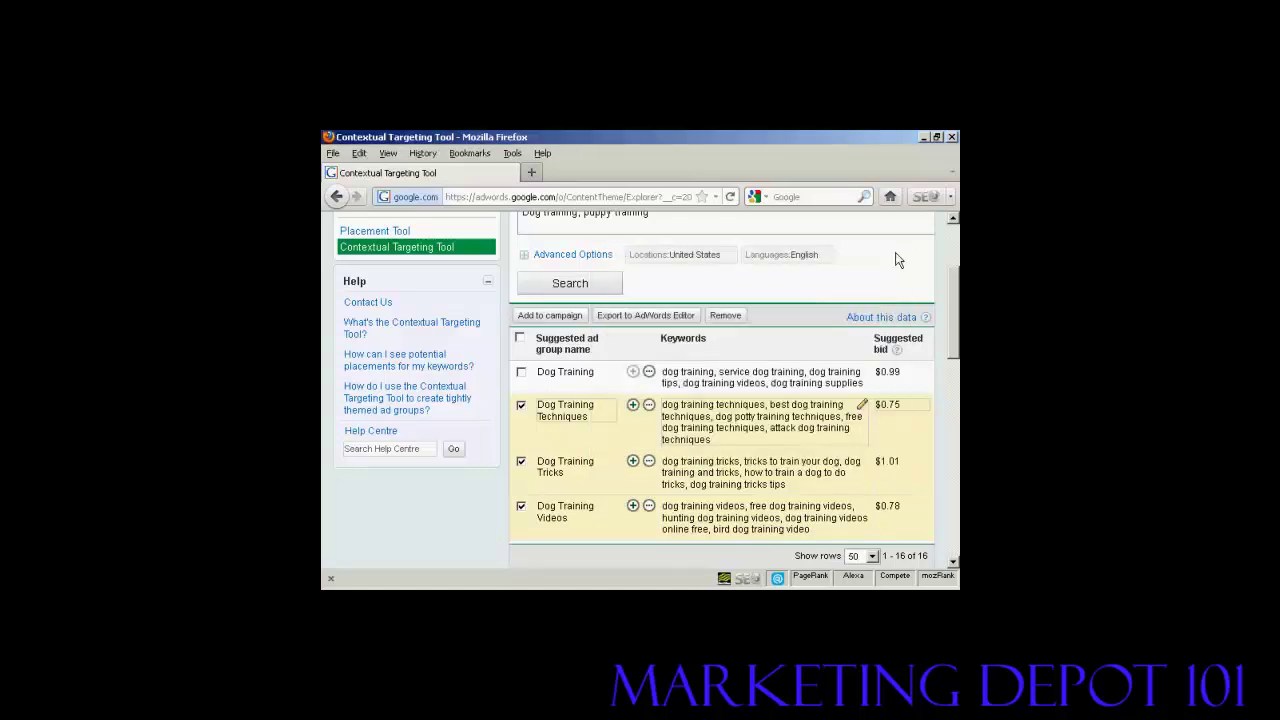